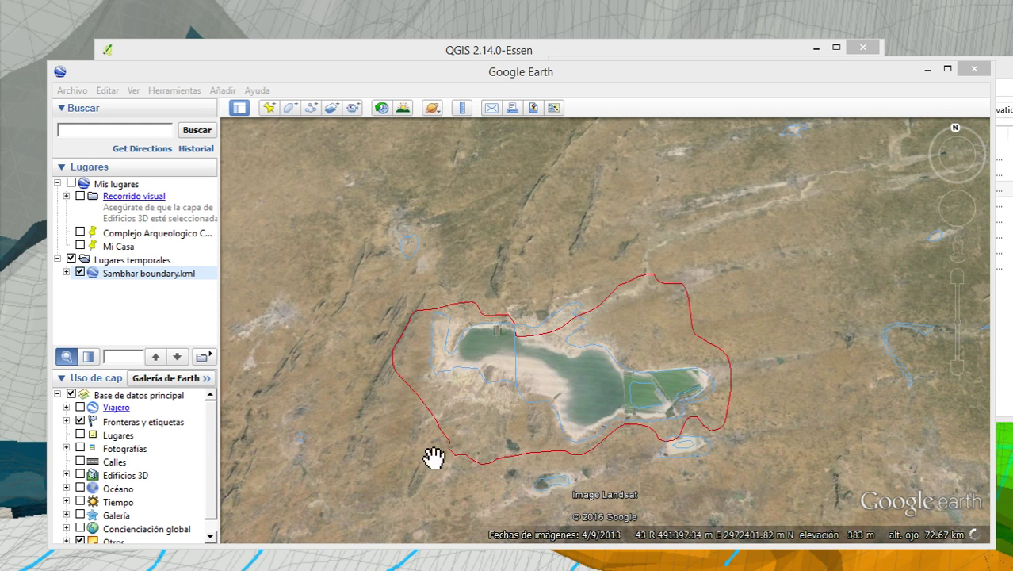
# Step: Open the red Sambhar boundary polygon's info balloon showing Id 0 and area 556.99680453000
pyautogui.click(611, 404)
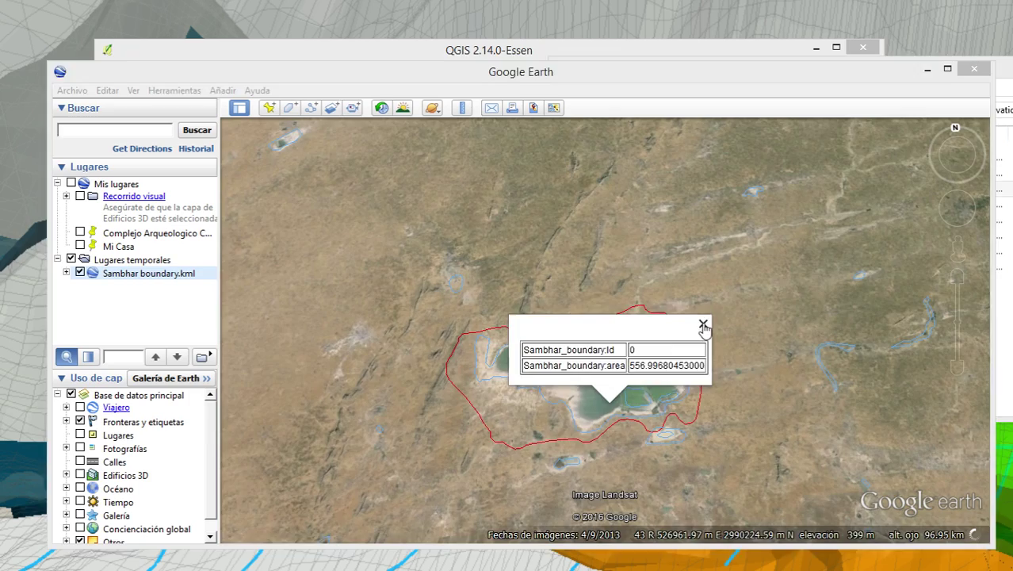
# Step: Close the attribute balloon, zoom out, and turn on the Lugares and Calles layers
pyautogui.click(703, 326)
pyautogui.scroll(-5, 640, 389)
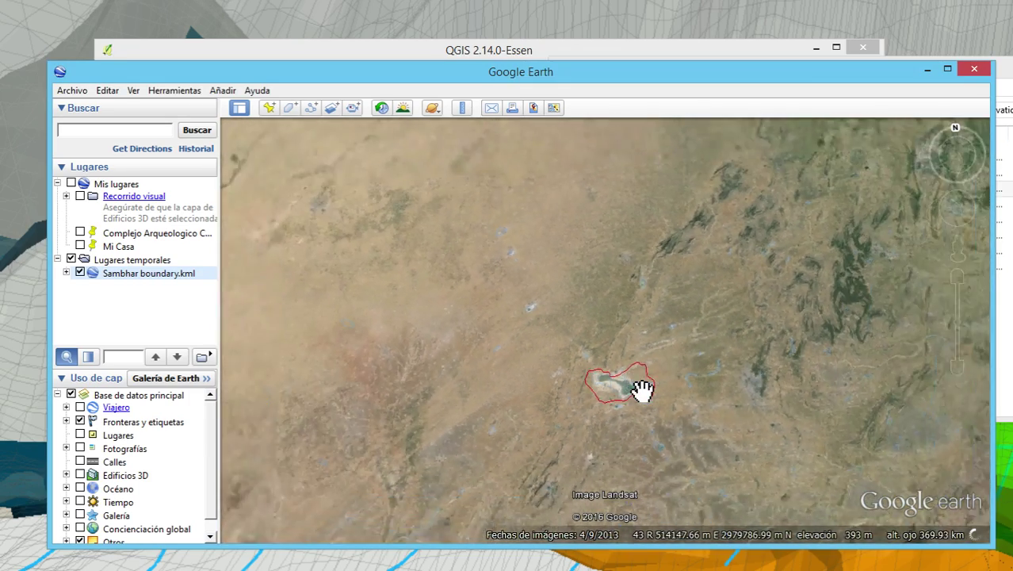
pyautogui.scroll(-5, 642, 389)
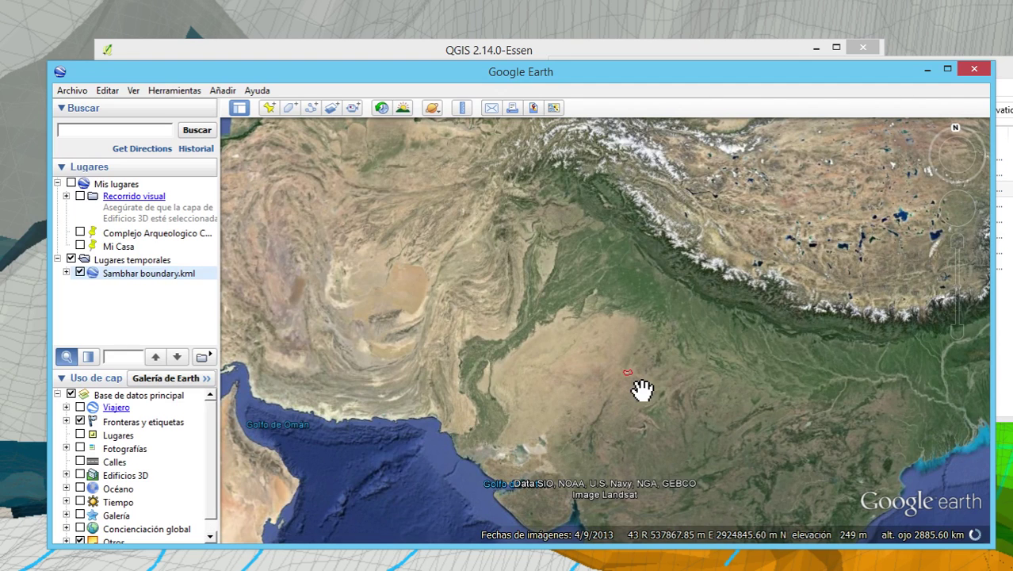
pyautogui.click(80, 435)
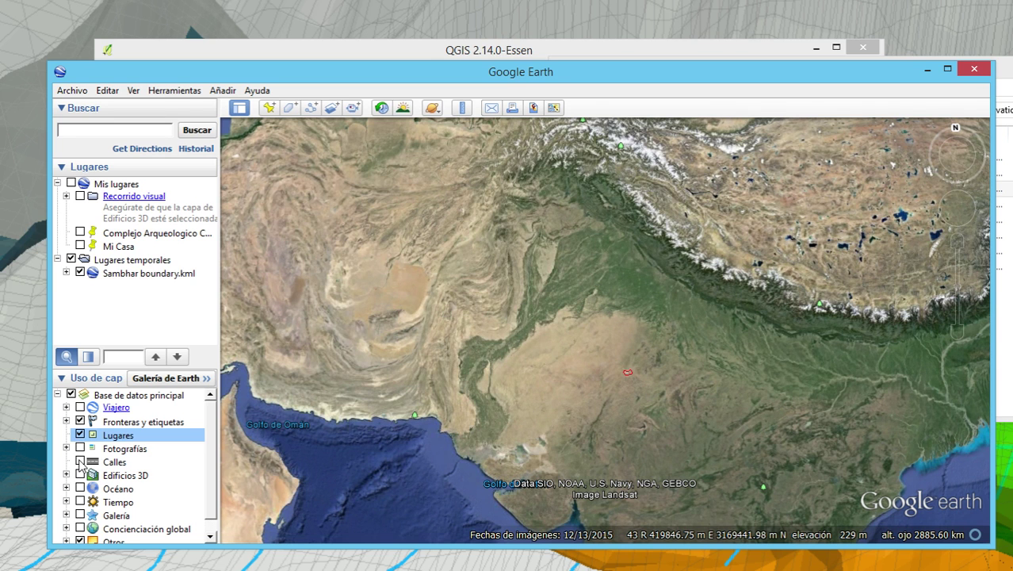
pyautogui.click(80, 462)
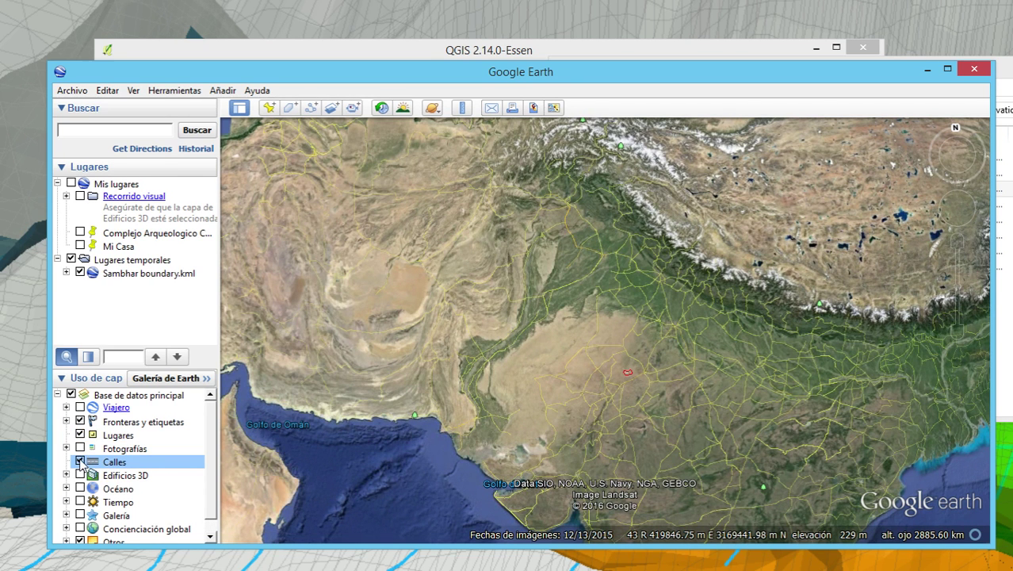
# Step: Check the wider map, then minimize Google Earth to reveal QGIS
pyautogui.scroll(-3, 649, 434)
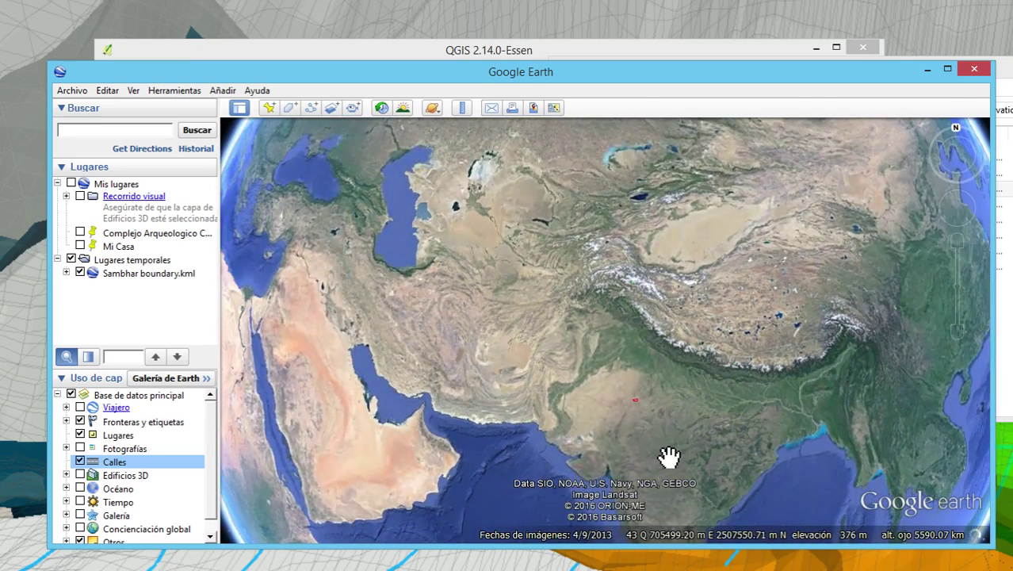
pyautogui.scroll(2, 670, 452)
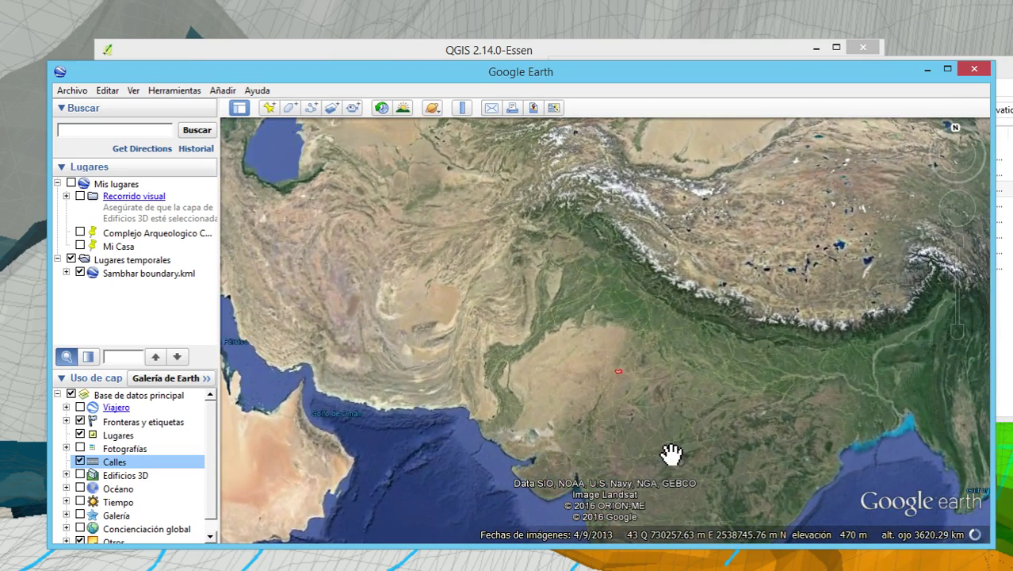
pyautogui.scroll(-5, 662, 432)
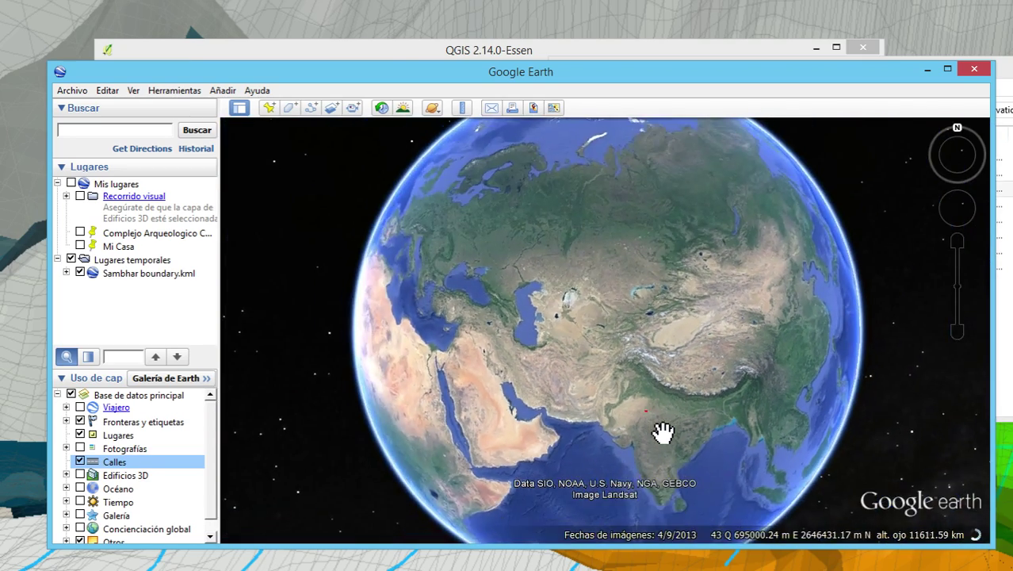
pyautogui.scroll(4, 662, 430)
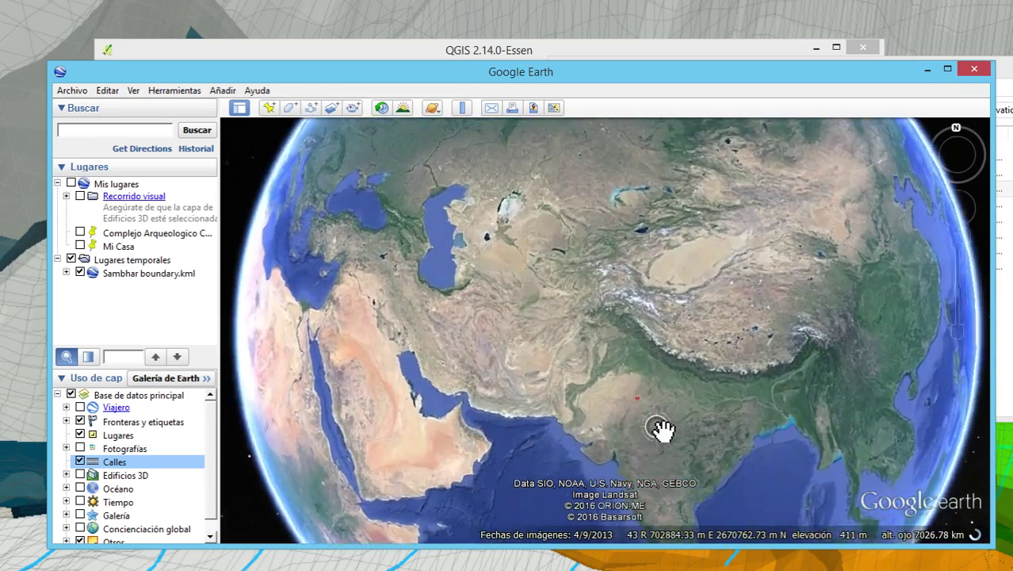
pyautogui.click(927, 69)
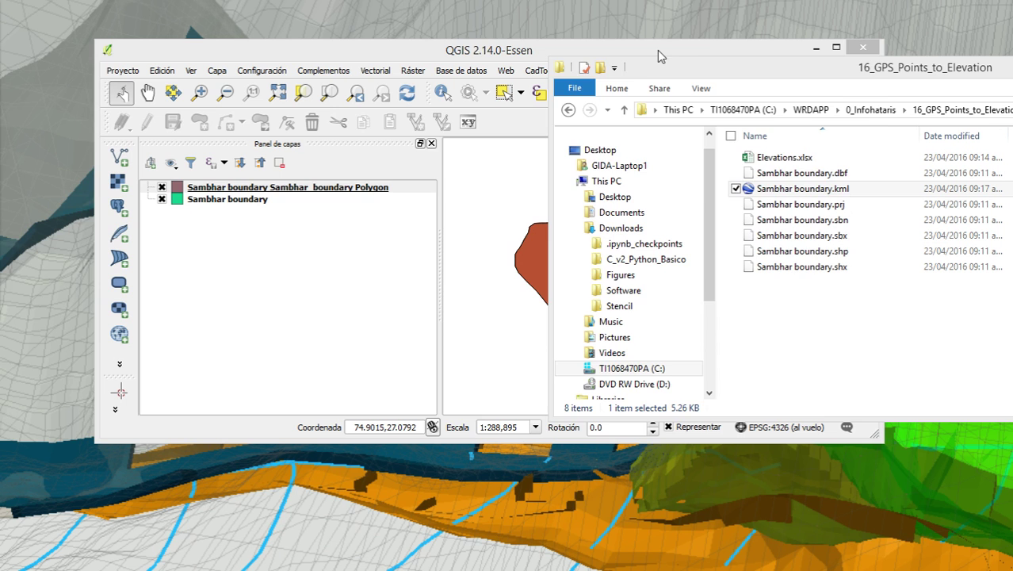
# Step: Move the QGIS window to the top-left, enlarge it, and select the Sambhar boundary layer
pyautogui.click(711, 52)
pyautogui.moveTo(730, 52); pyautogui.dragTo(636, 24)
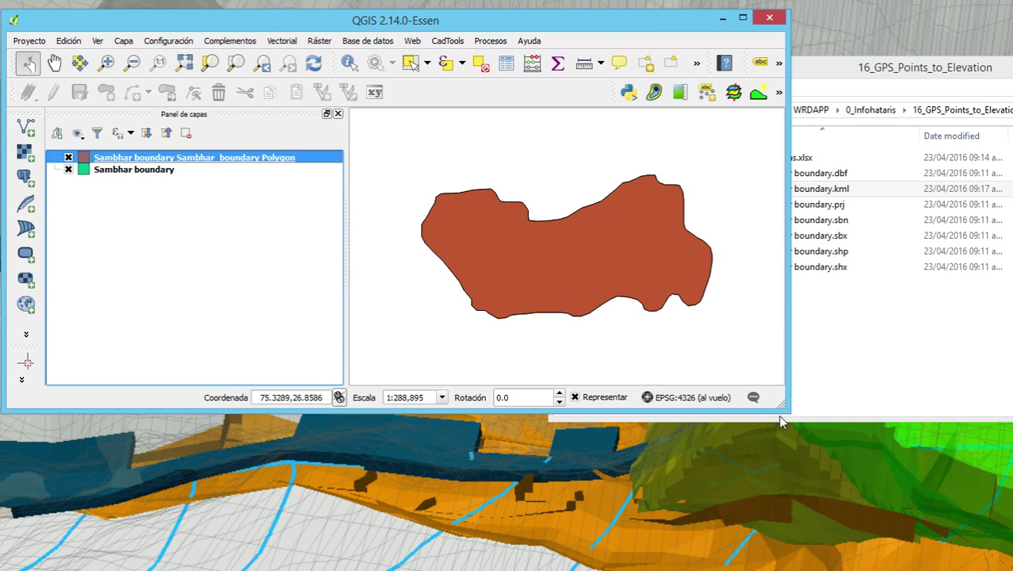
pyautogui.moveTo(781, 408); pyautogui.dragTo(943, 570)
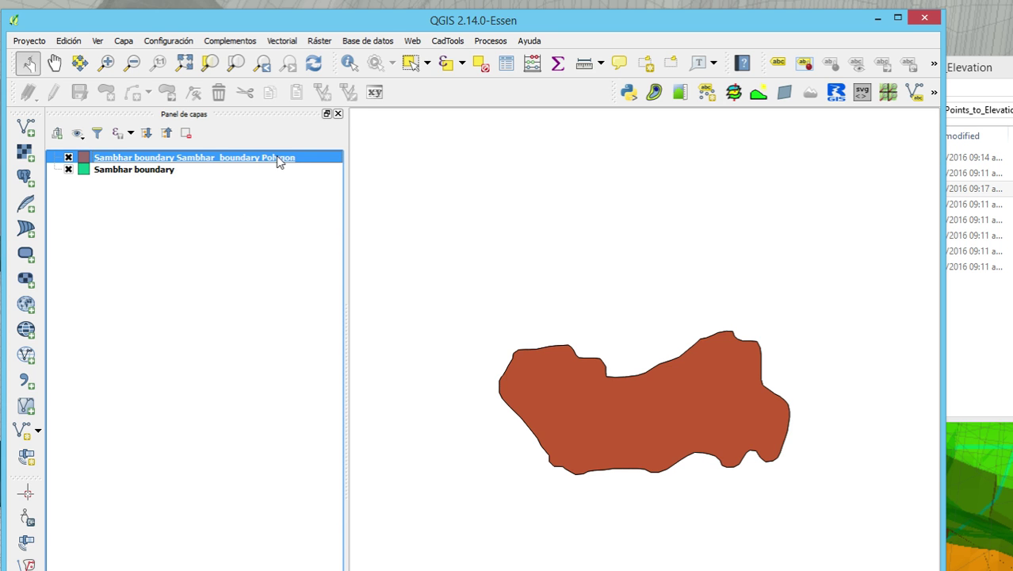
pyautogui.click(145, 176)
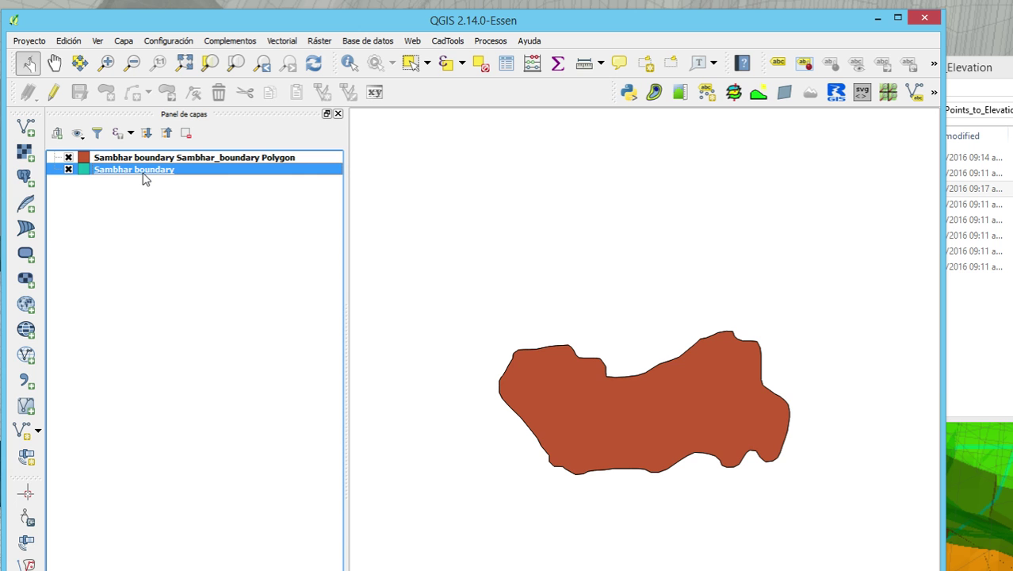
# Step: Start Guardar como for the Sambhar boundary layer with format Archivo shape de ESRI, then restore Google Earth
pyautogui.rightClick(145, 176)
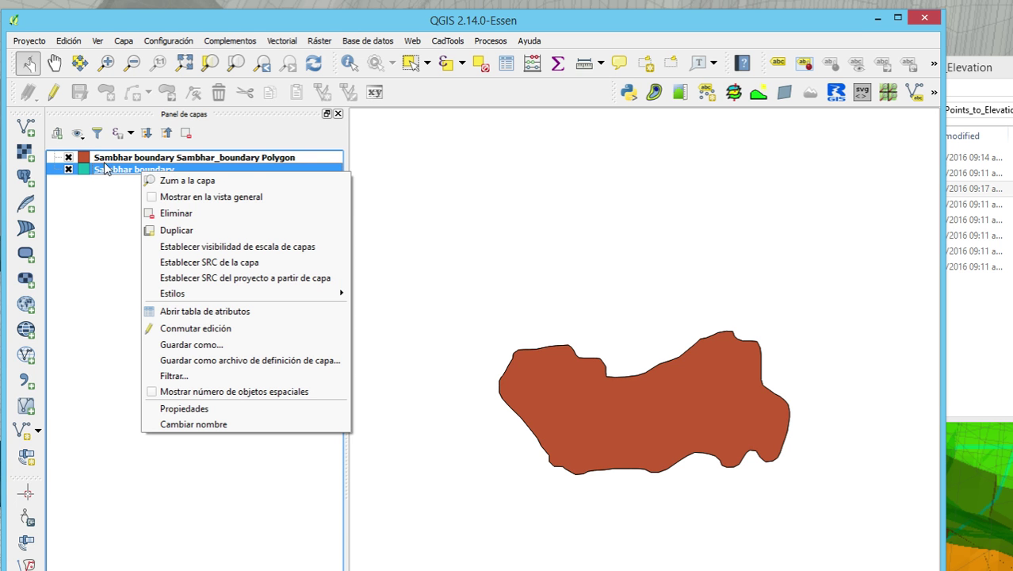
pyautogui.click(202, 345)
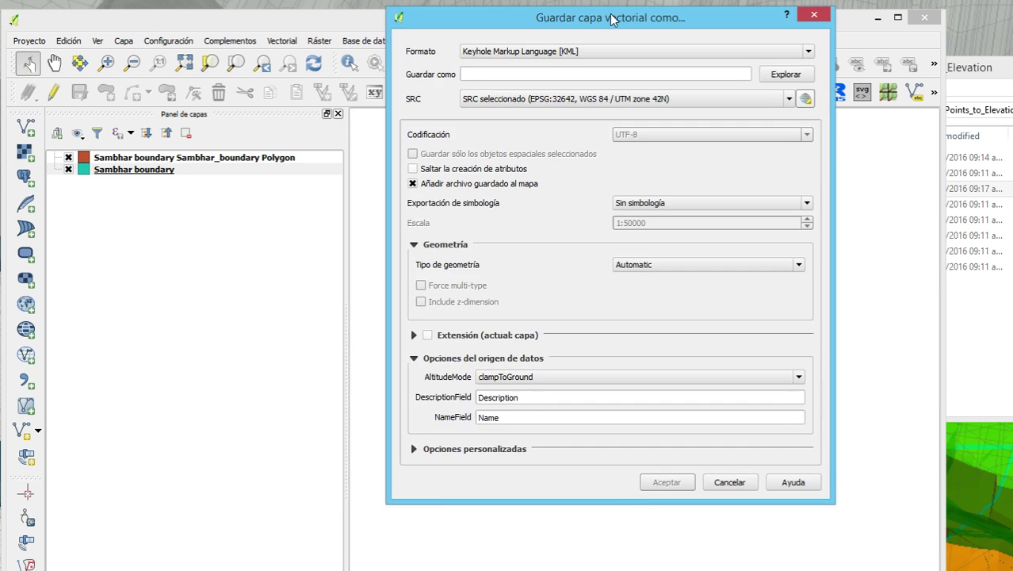
pyautogui.moveTo(550, 17); pyautogui.dragTo(406, 77)
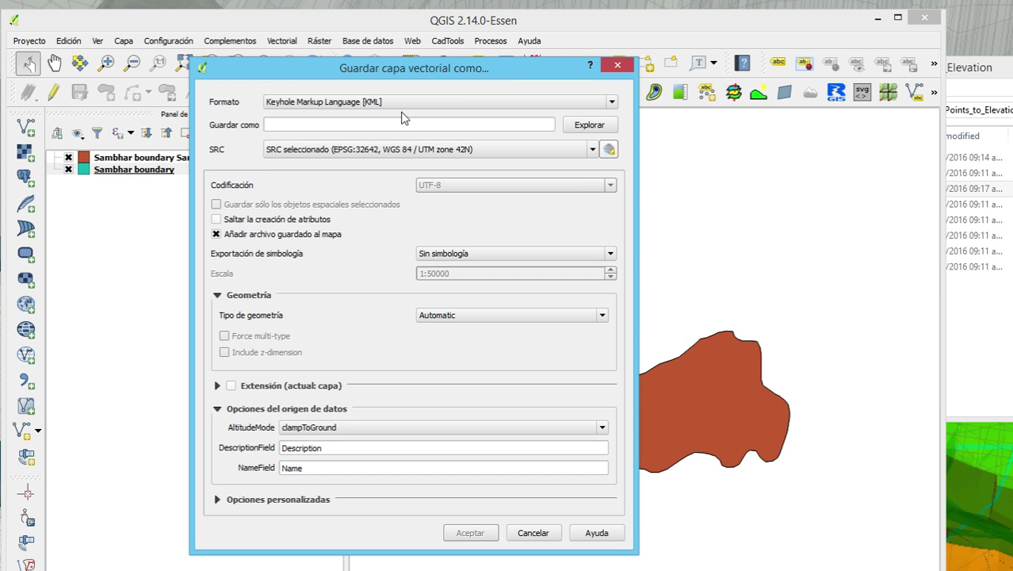
pyautogui.click(405, 102)
pyautogui.click(403, 114)
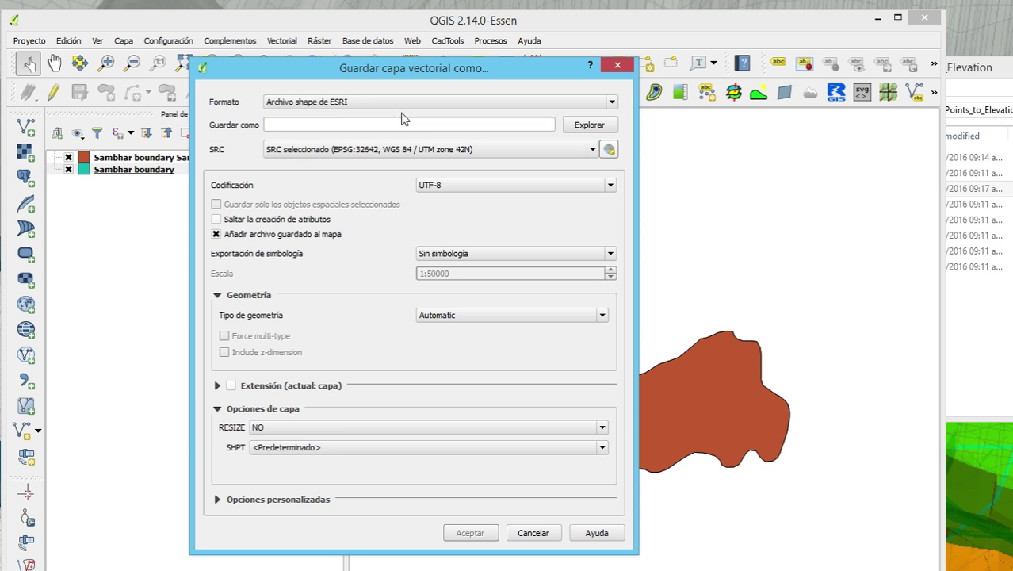
pyautogui.click(513, 154)
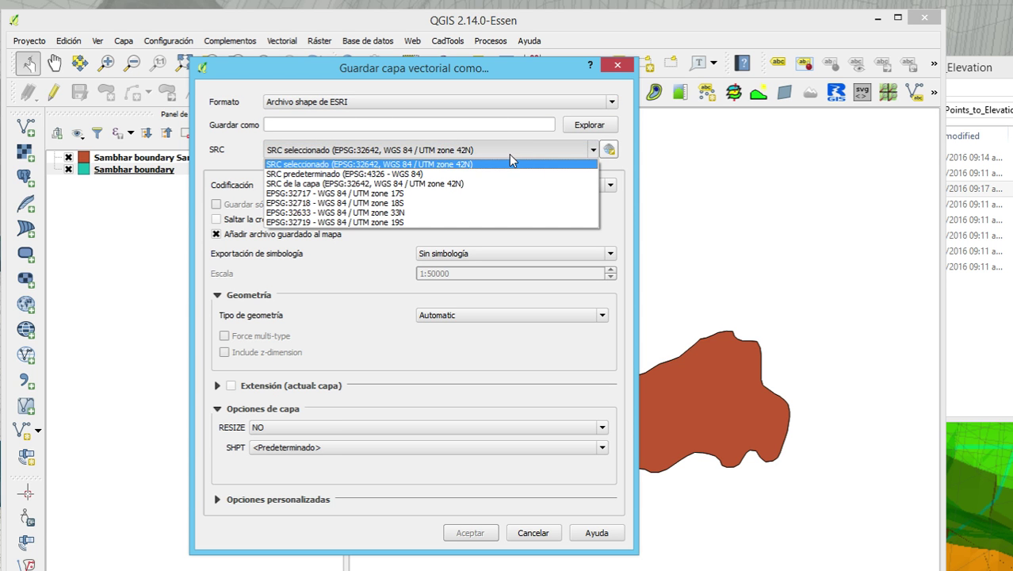
pyautogui.click(509, 154)
pyautogui.click(463, 569)
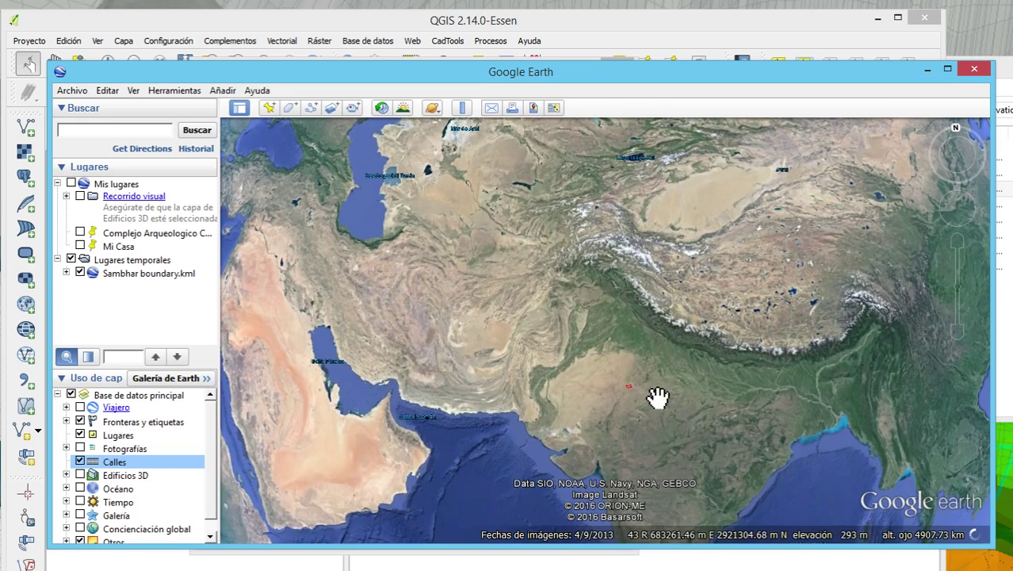
# Step: Zoom in on Sambhar lake to read UTM zone 43 from the status bar
pyautogui.doubleClick(591, 389)
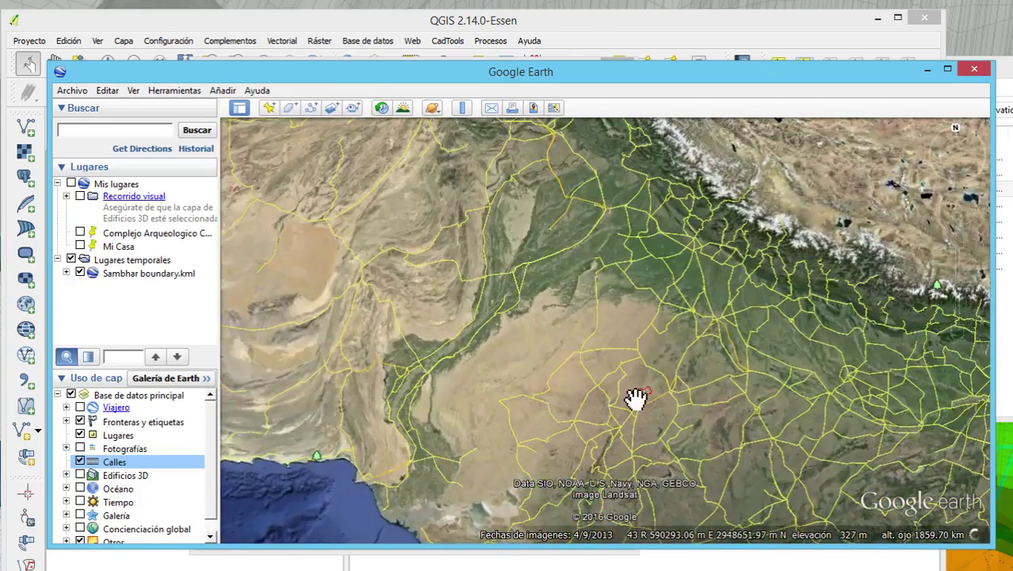
pyautogui.doubleClick(630, 393)
pyautogui.doubleClick(668, 394)
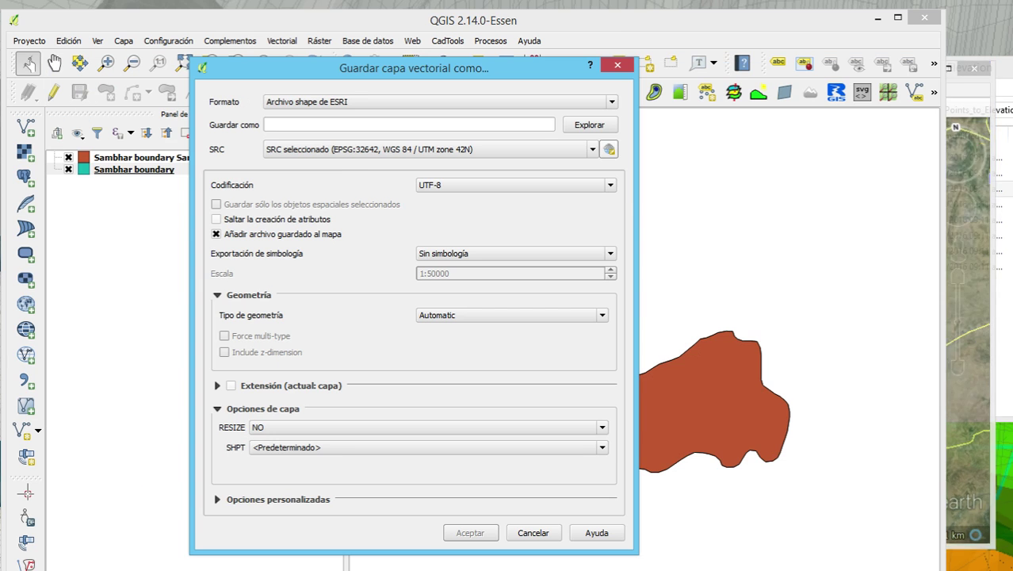
# Step: Filter the CRS picker by 32643 and choose WGS 84 / UTM zone 43N for the export
pyautogui.click(347, 152)
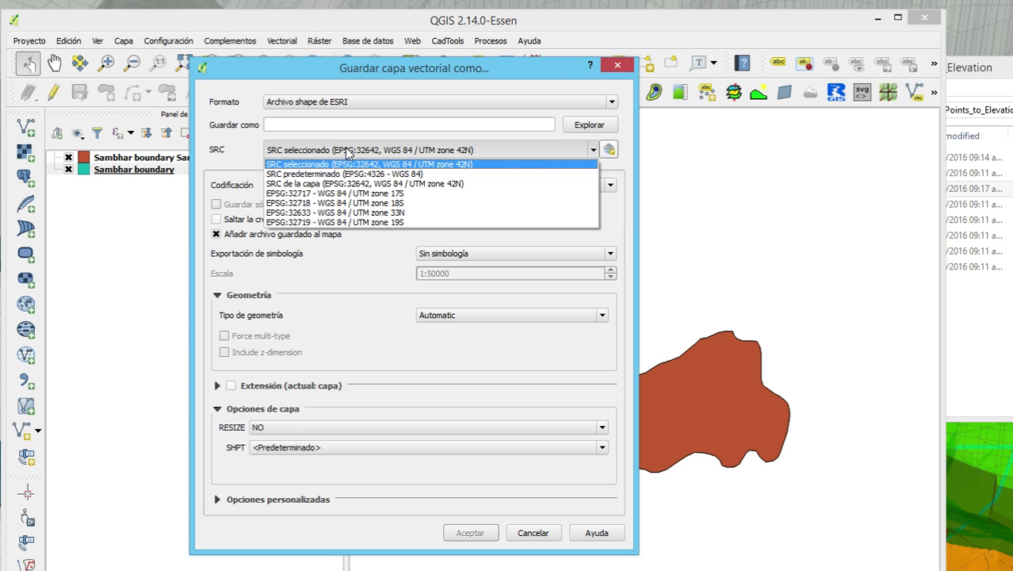
pyautogui.click(348, 152)
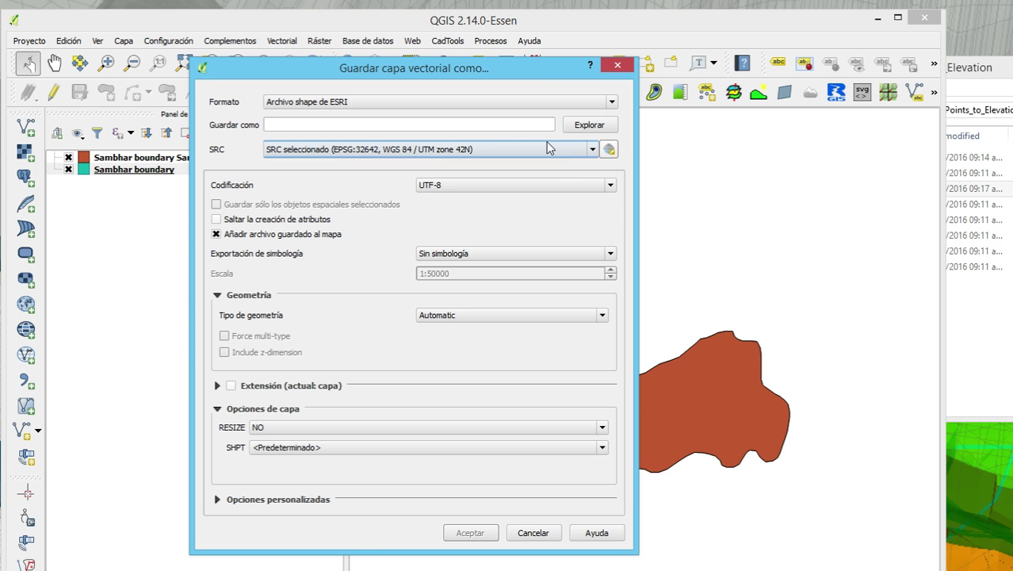
pyautogui.click(608, 151)
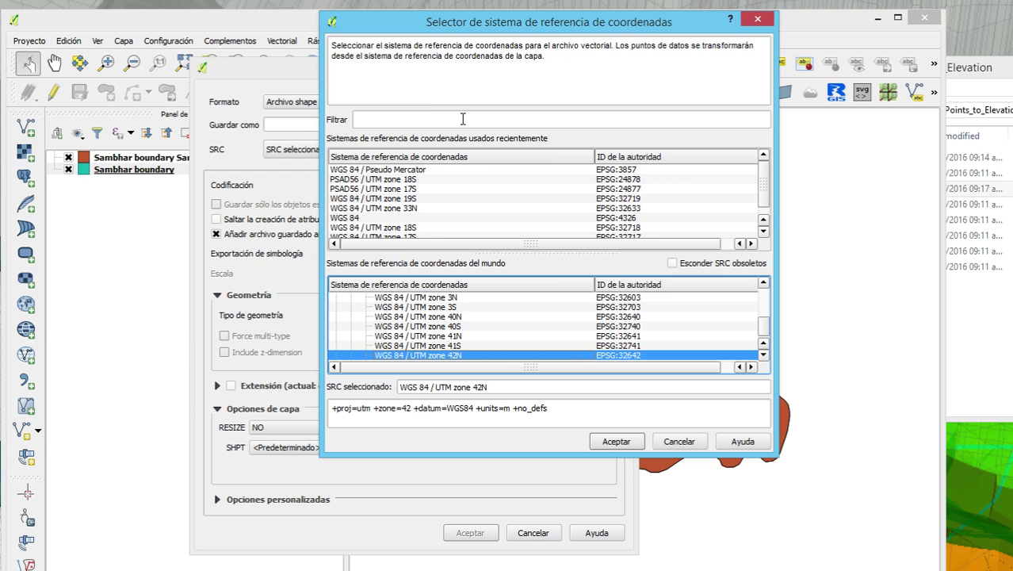
pyautogui.click(463, 119)
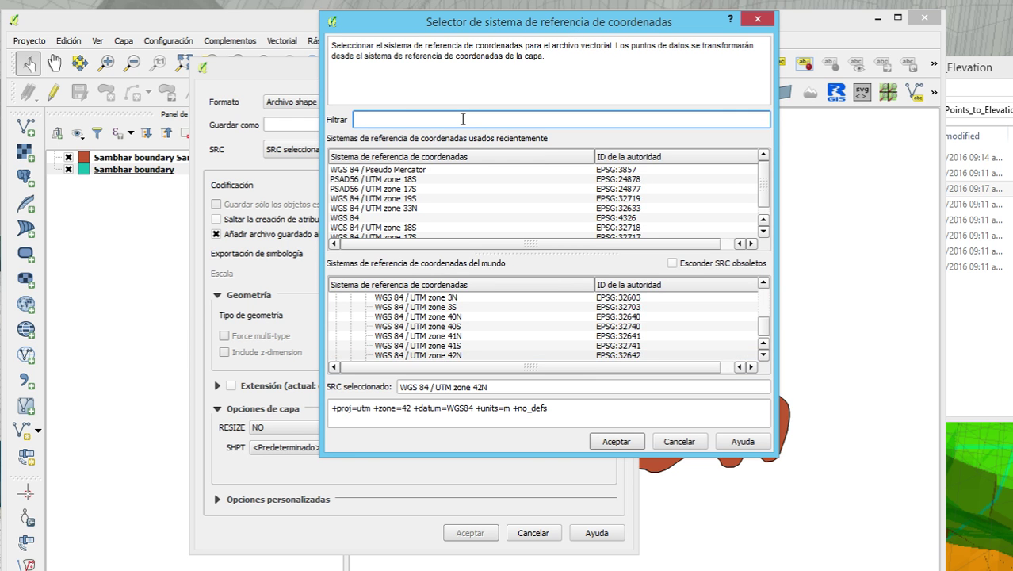
pyautogui.write('326')
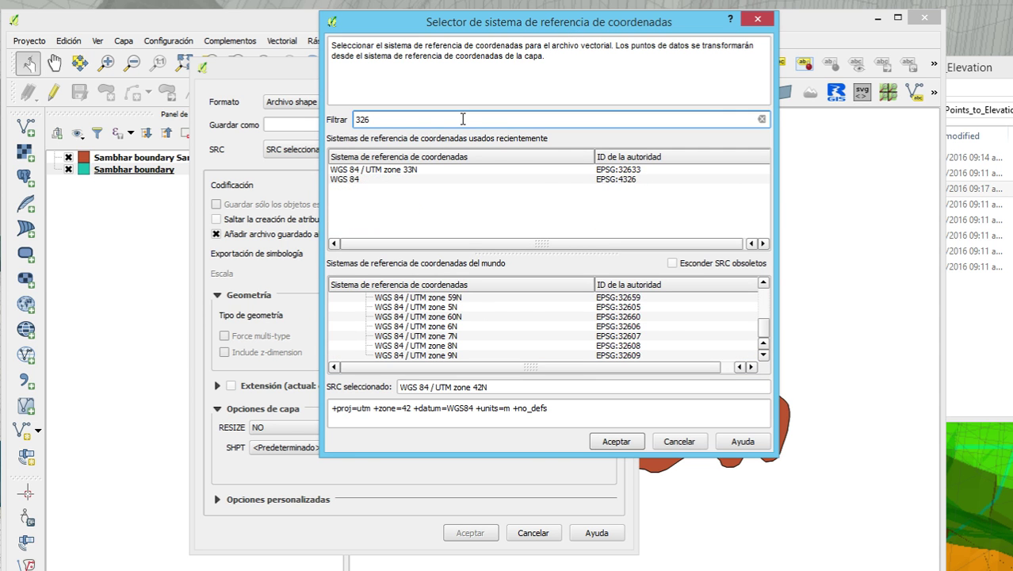
pyautogui.write('43')
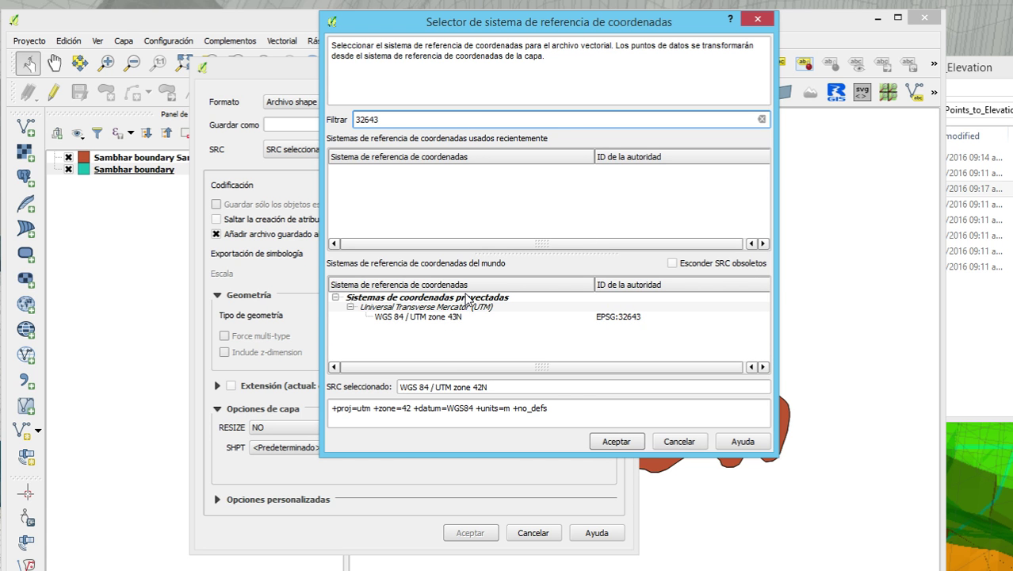
pyautogui.click(432, 317)
pyautogui.click(615, 442)
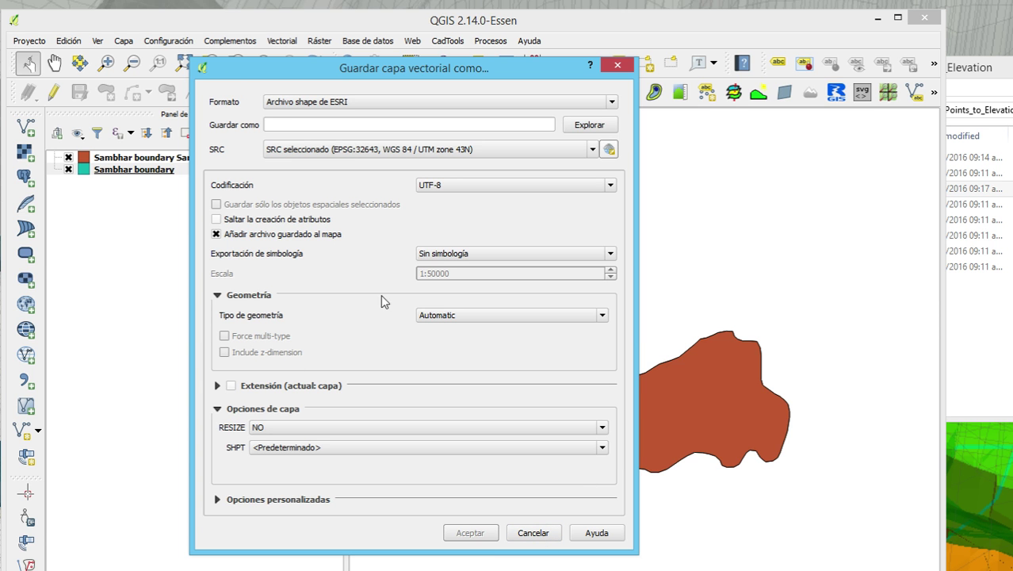
# Step: Name the output Sambhar_boundary_WGS84UTM43N.shp and export it with EPSG:32643, adding it to the map
pyautogui.click(596, 127)
pyautogui.click(364, 186)
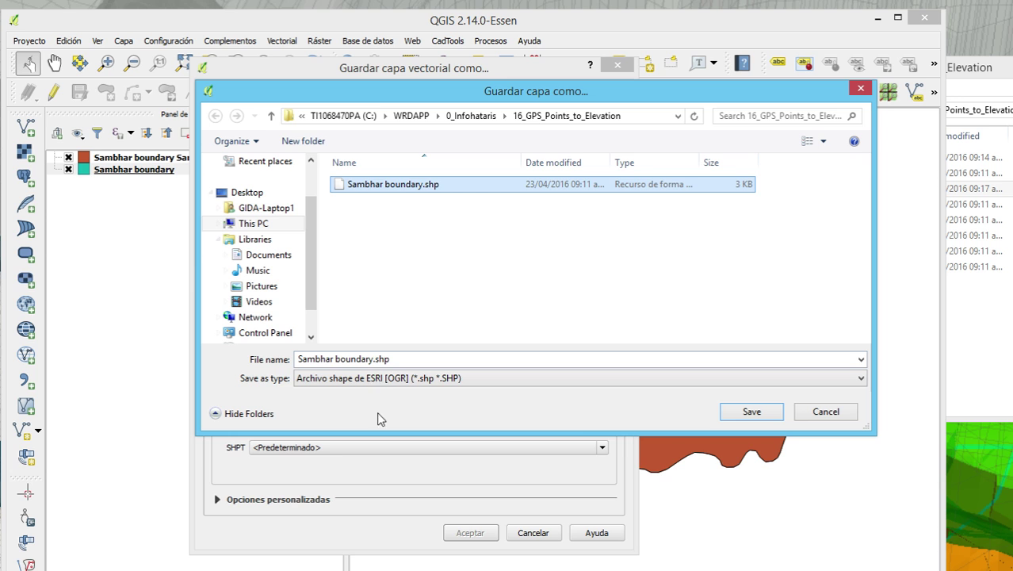
pyautogui.click(376, 359)
pyautogui.click(372, 359)
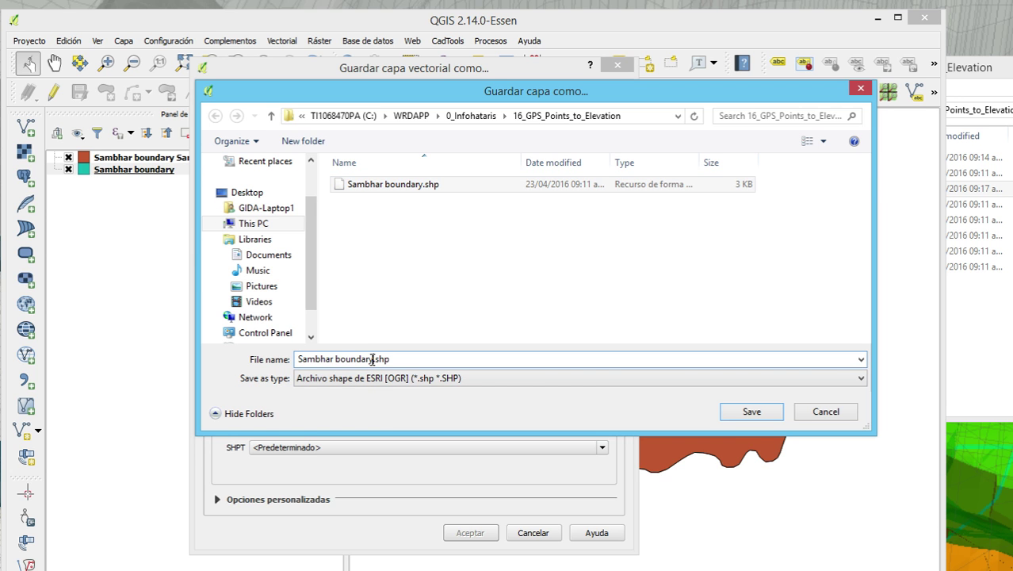
pyautogui.press('BackSpace')
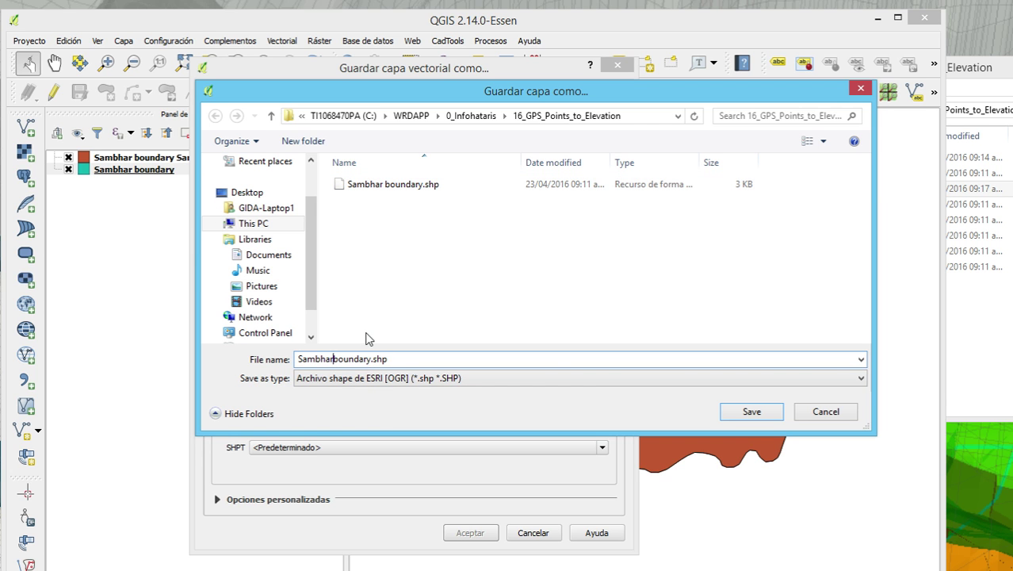
pyautogui.write('_')
pyautogui.press('Right')
pyautogui.press('Right')
pyautogui.press('Right')
pyautogui.press('Right')
pyautogui.press('Right')
pyautogui.press('Right')
pyautogui.press('Right')
pyautogui.press('Right')
pyautogui.write('_')
pyautogui.write('UT')
pyautogui.press('BackSpace')
pyautogui.press('BackSpace')
pyautogui.write('WGS84UTM43N')
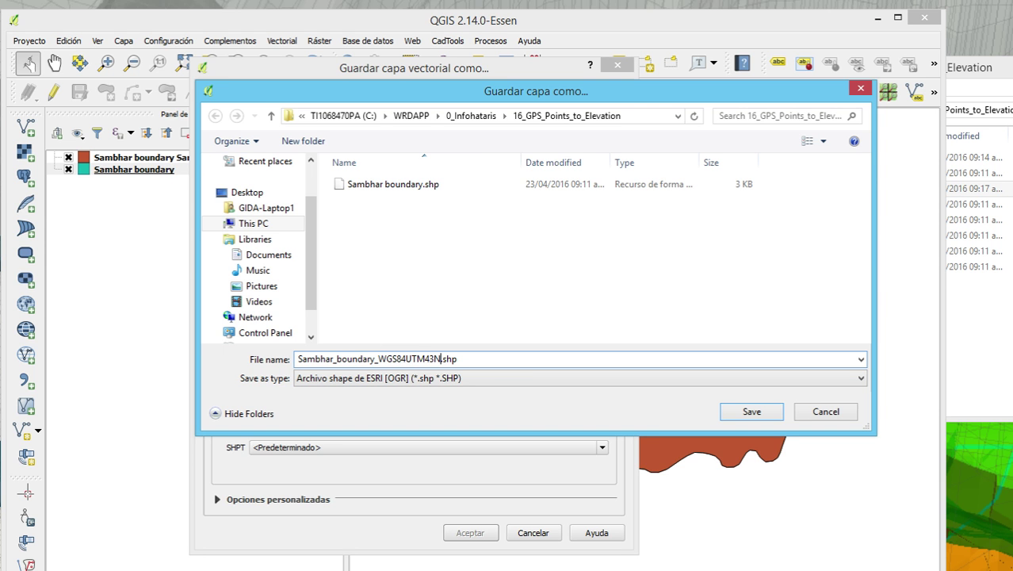
pyautogui.click(766, 412)
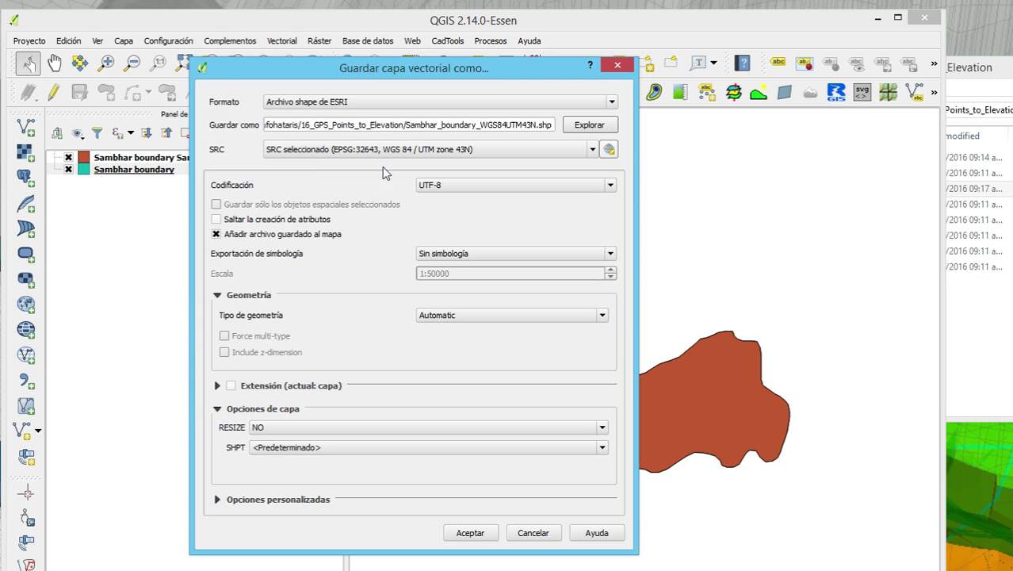
pyautogui.click(470, 533)
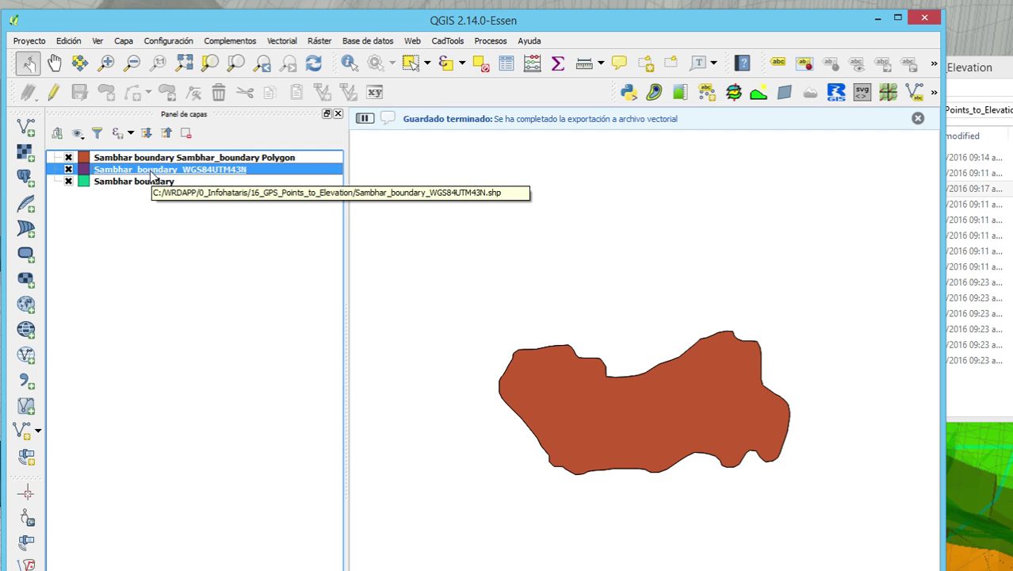
# Step: Widen QGIS to the screen edge, then open Elevations.xlsx from the 16_GPS_Points_to_Elevation folder
pyautogui.moveTo(945, 229); pyautogui.dragTo(1012, 229)
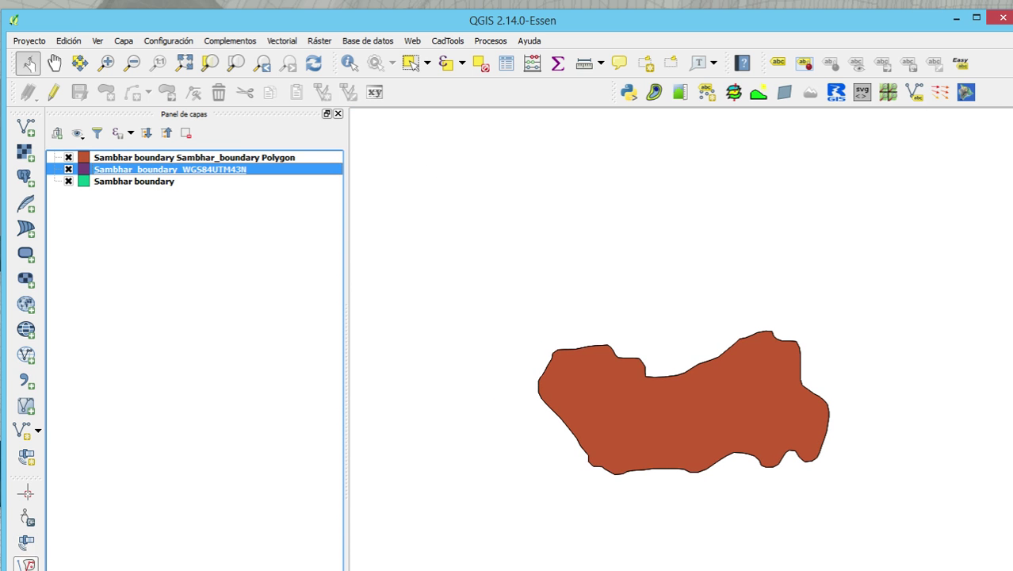
pyautogui.hotkey('alt', 'Tab')
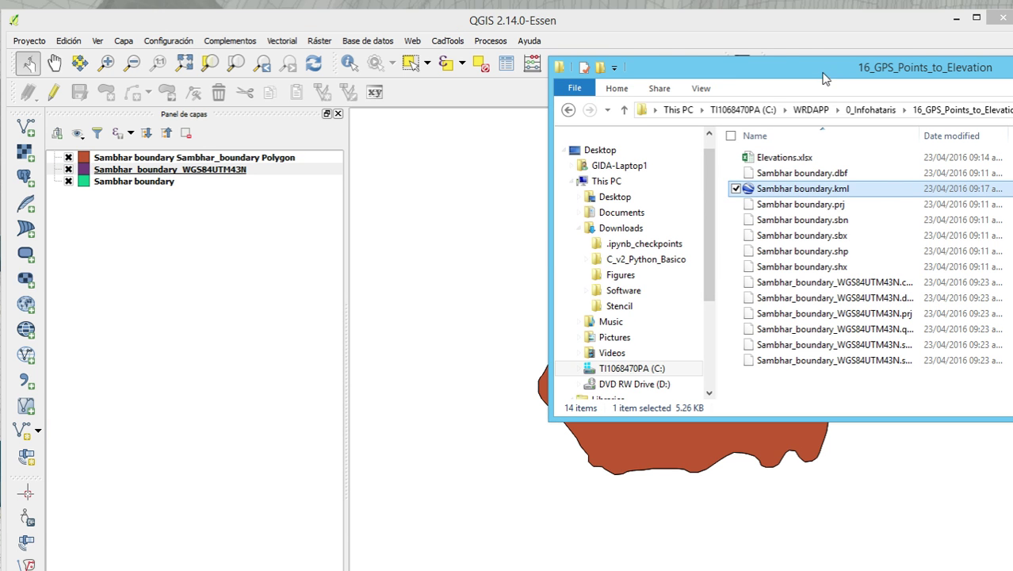
pyautogui.moveTo(820, 91); pyautogui.dragTo(470, 112)
pyautogui.click(430, 182)
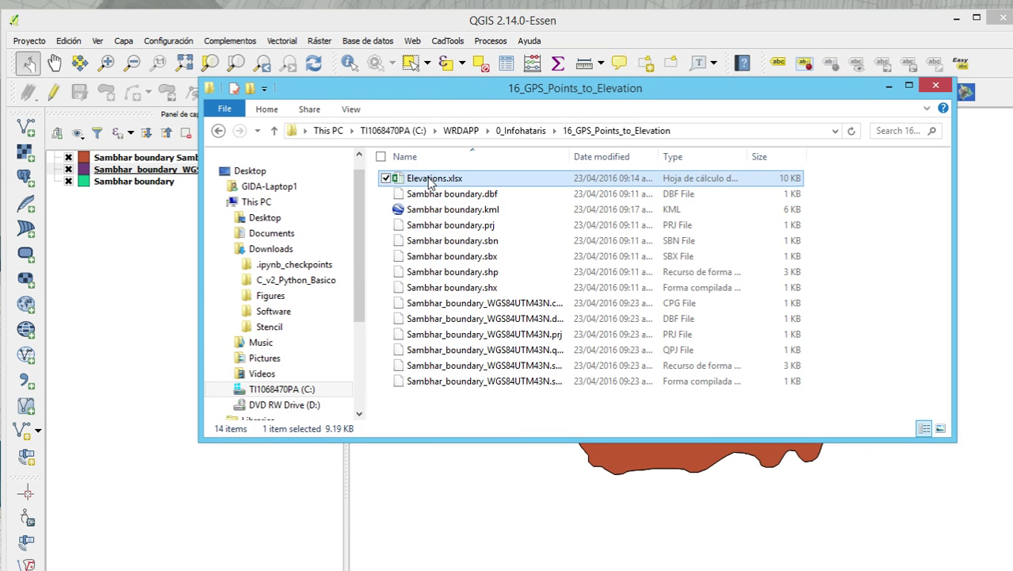
pyautogui.moveTo(430, 183); pyautogui.dragTo(351, 279)
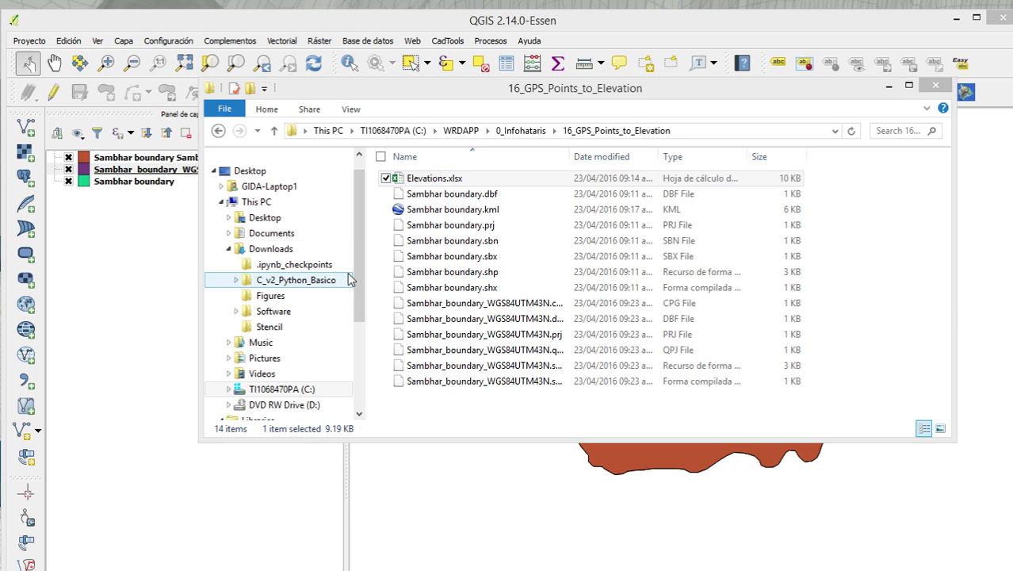
pyautogui.moveTo(351, 279); pyautogui.dragTo(351, 279)
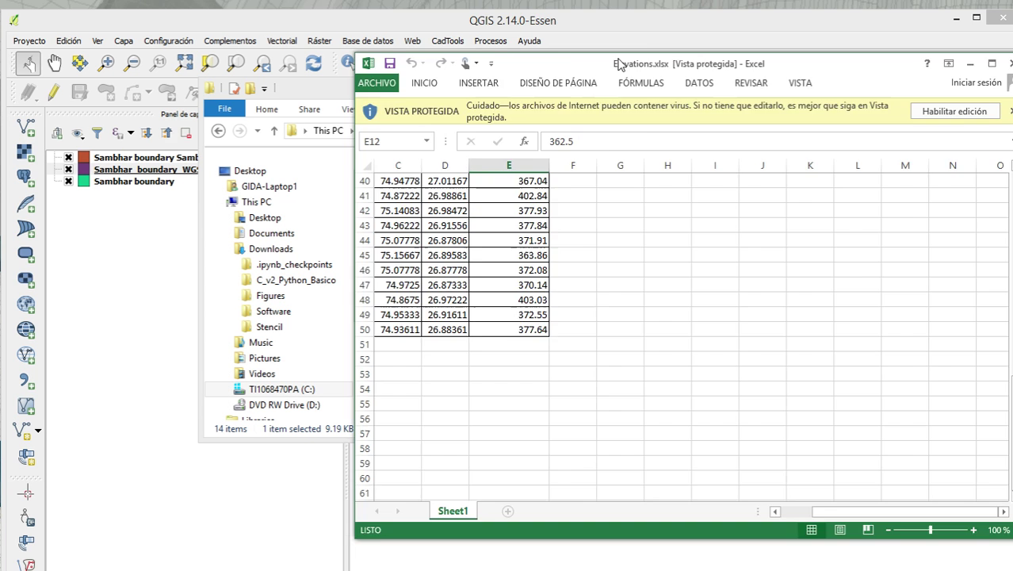
# Step: Enable editing of the workbook and delete the empty rows 1–3 above the headers
pyautogui.scroll(8, 515, 278)
pyautogui.scroll(5, 515, 277)
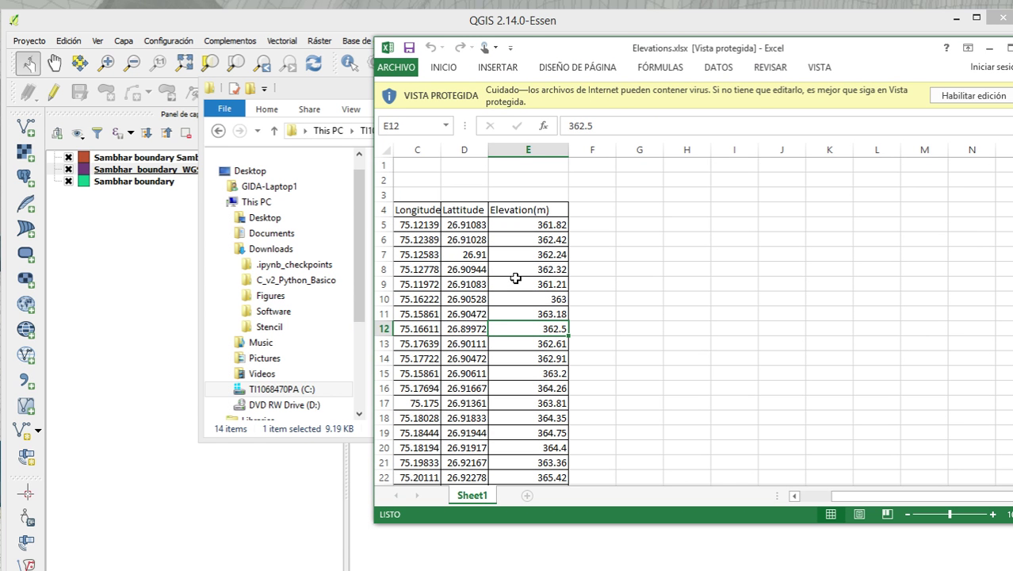
pyautogui.click(381, 161)
pyautogui.moveTo(381, 162); pyautogui.dragTo(381, 196)
pyautogui.rightClick(382, 198)
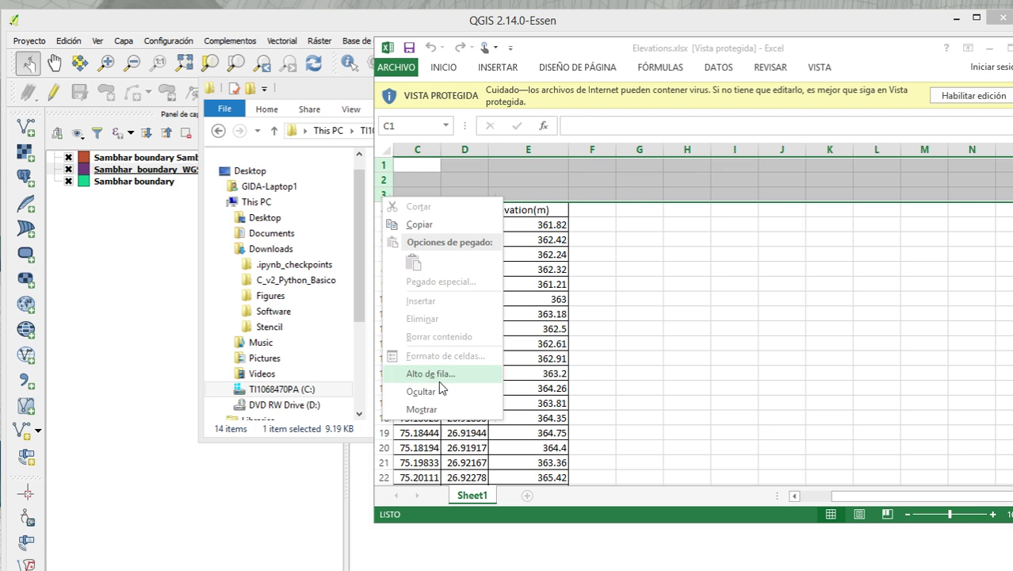
pyautogui.click(645, 211)
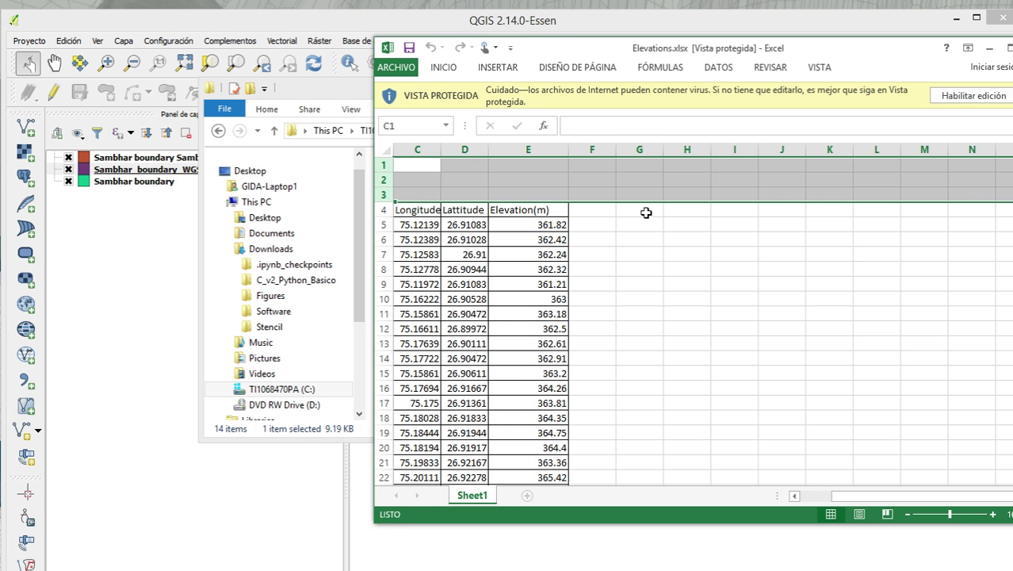
pyautogui.click(960, 94)
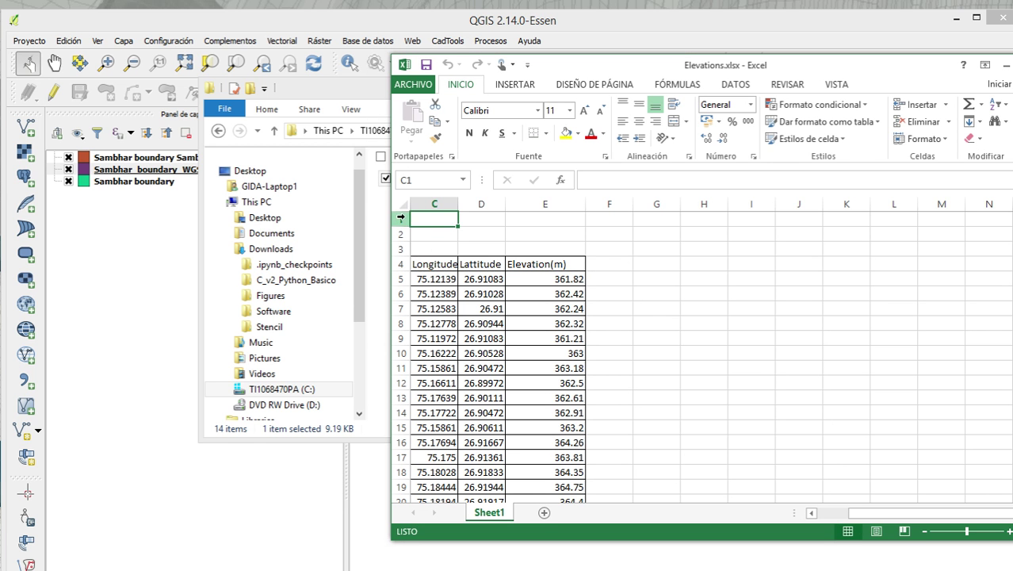
pyautogui.moveTo(401, 219); pyautogui.dragTo(401, 250)
pyautogui.rightClick(403, 250)
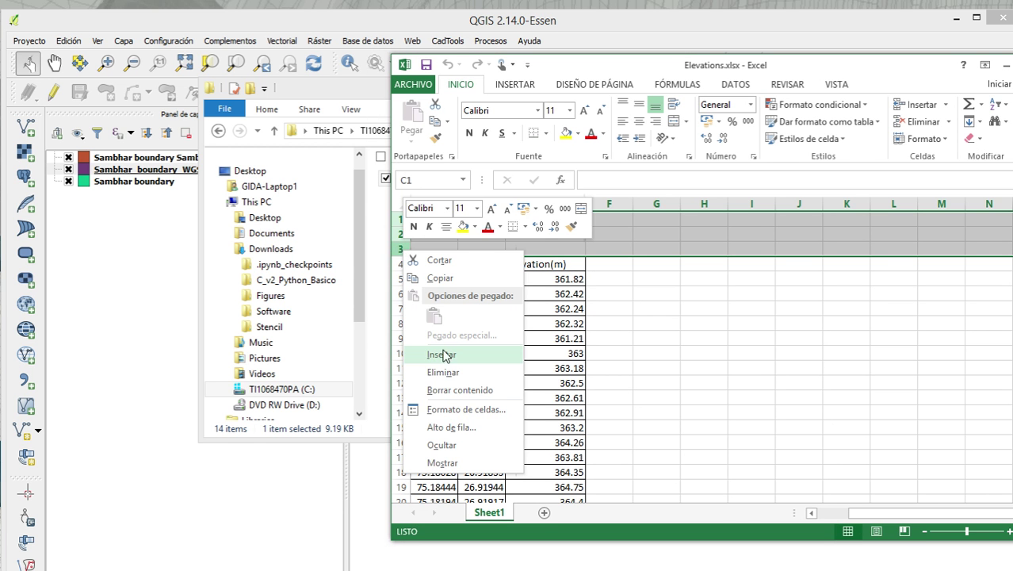
pyautogui.press('Escape')
pyautogui.hotkey('ctrl', '-')
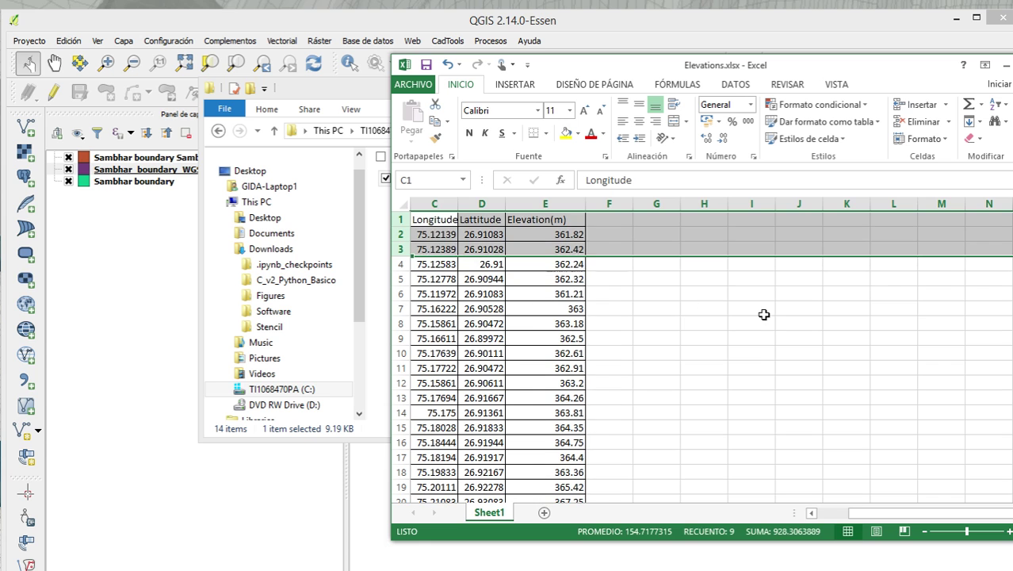
pyautogui.click(751, 308)
# Step: Correct header D1 to Latitude and change E1 from Elevation(m) to Elevation
pyautogui.click(534, 219)
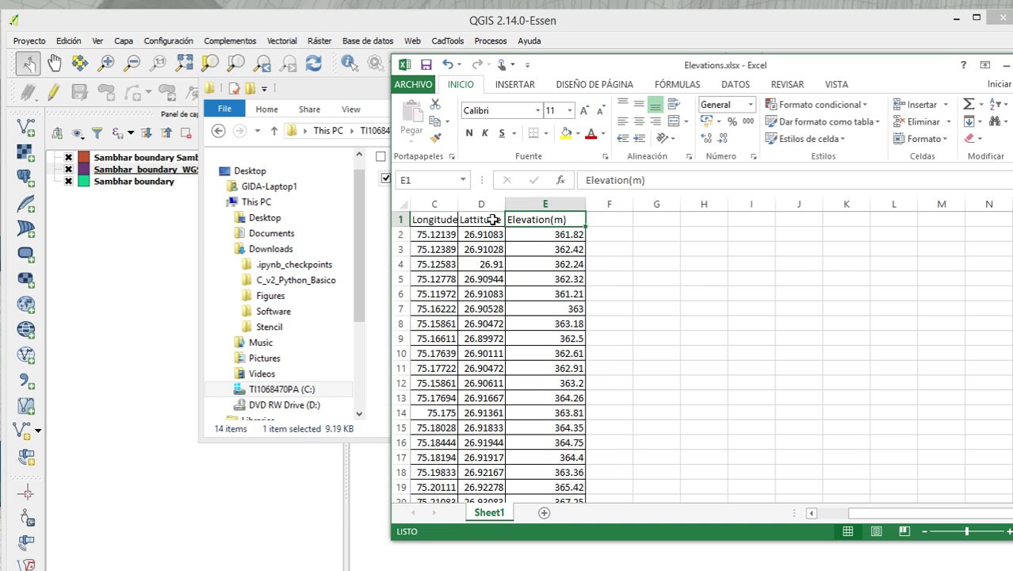
pyautogui.click(490, 220)
pyautogui.click(604, 184)
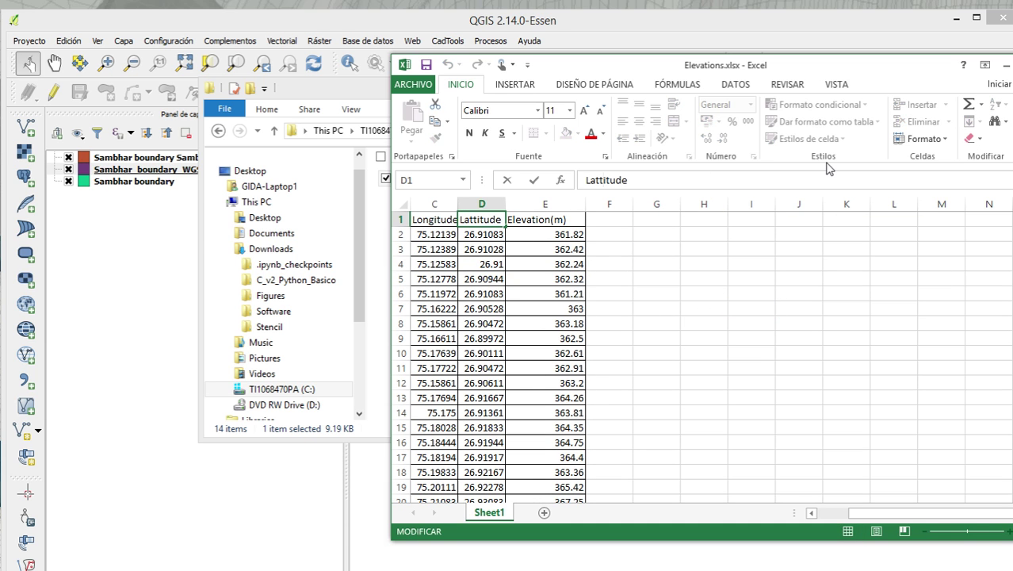
pyautogui.press('BackSpace')
pyautogui.press('Return')
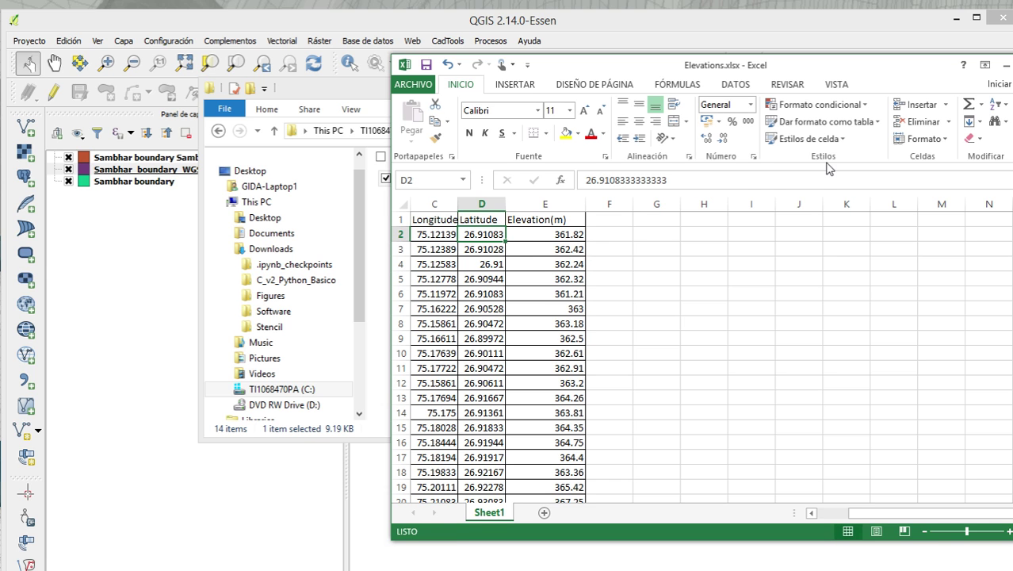
pyautogui.click(552, 219)
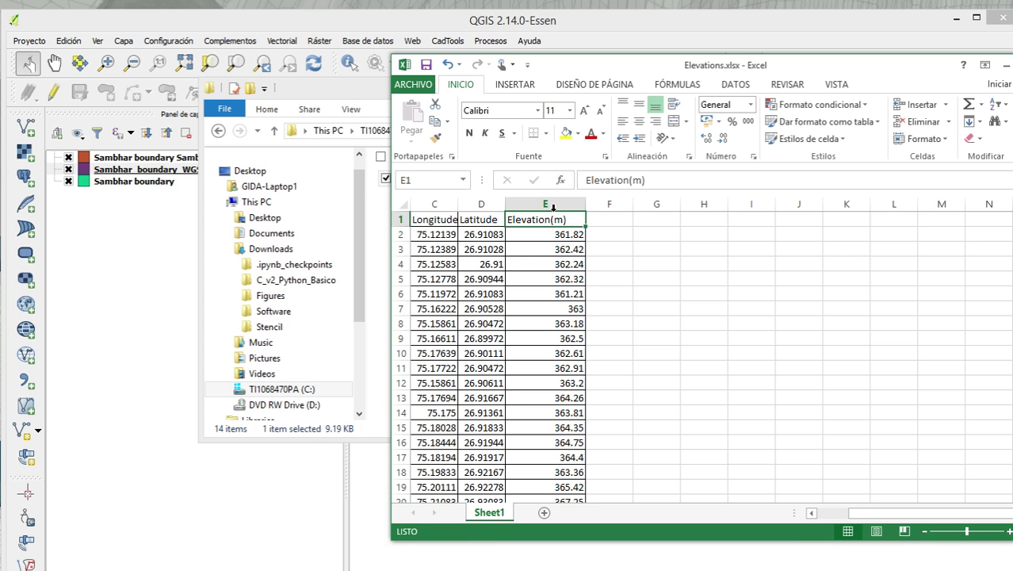
pyautogui.click(658, 179)
pyautogui.press('BackSpace')
pyautogui.press('BackSpace')
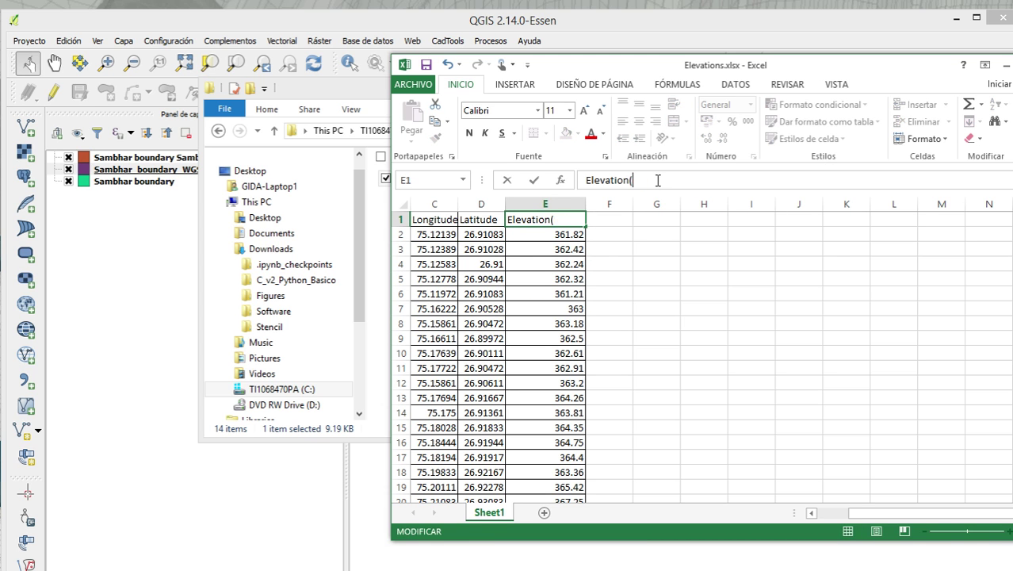
pyautogui.press('Return')
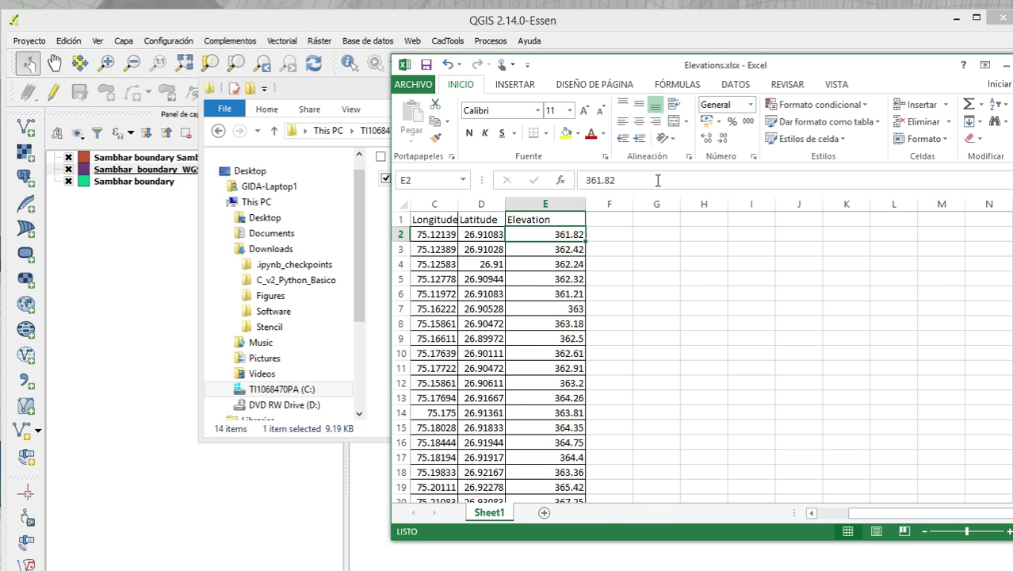
# Step: Check the Longitude header in C1 and review the elevation values down the sheet
pyautogui.click(434, 204)
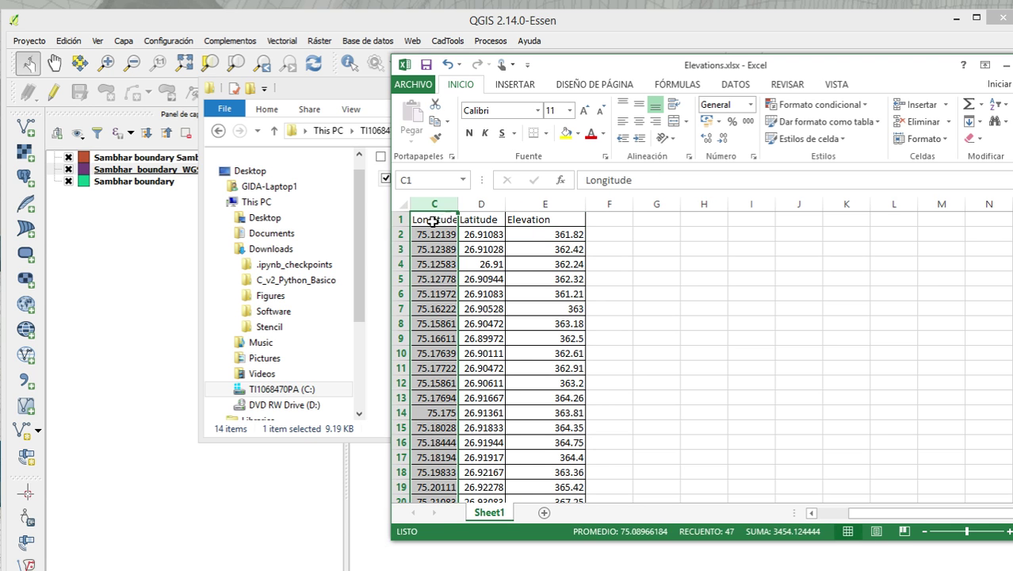
pyautogui.click(432, 219)
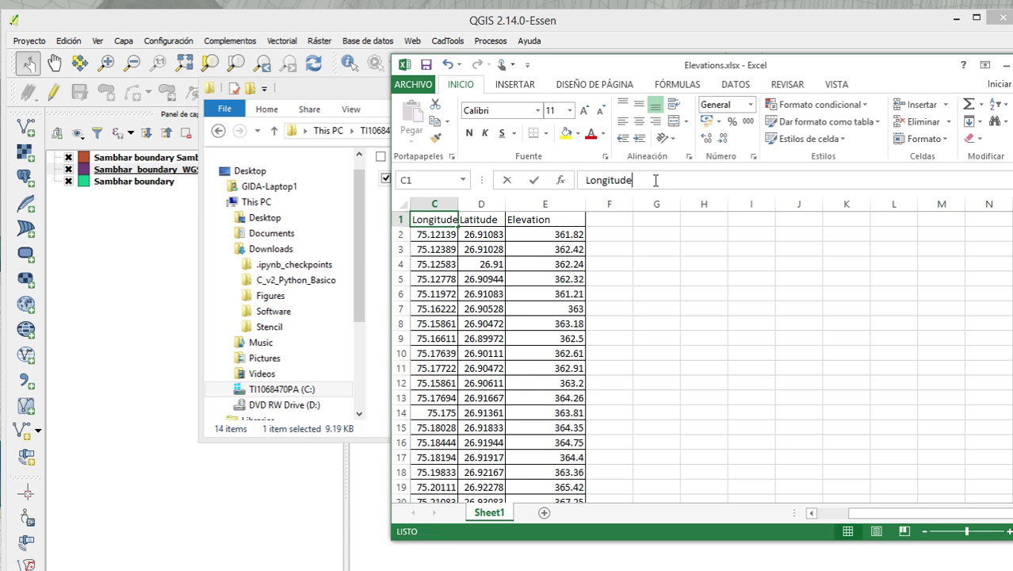
pyautogui.click(548, 310)
pyautogui.scroll(-6, 550, 318)
pyautogui.scroll(-5, 551, 317)
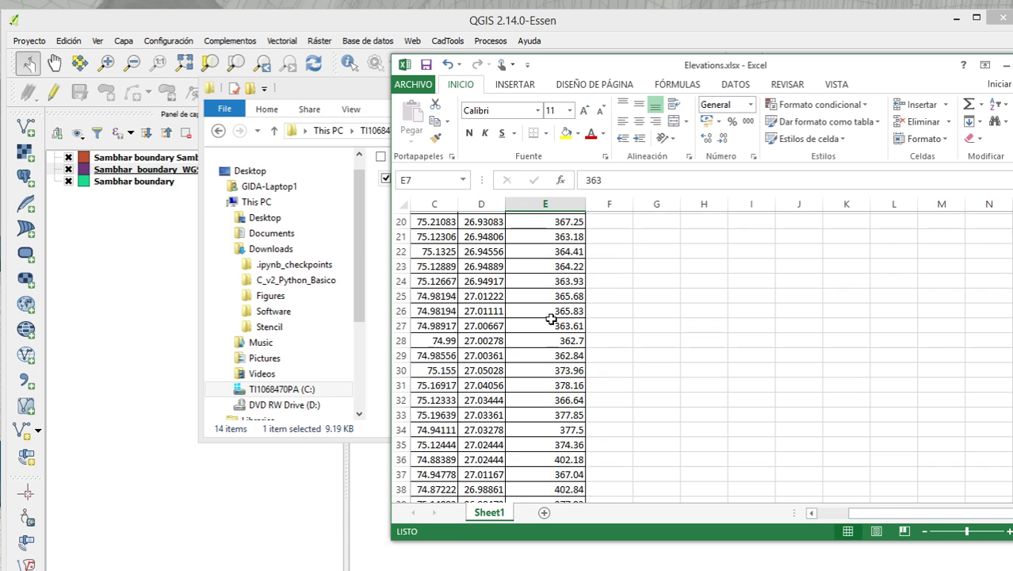
pyautogui.scroll(5, 552, 316)
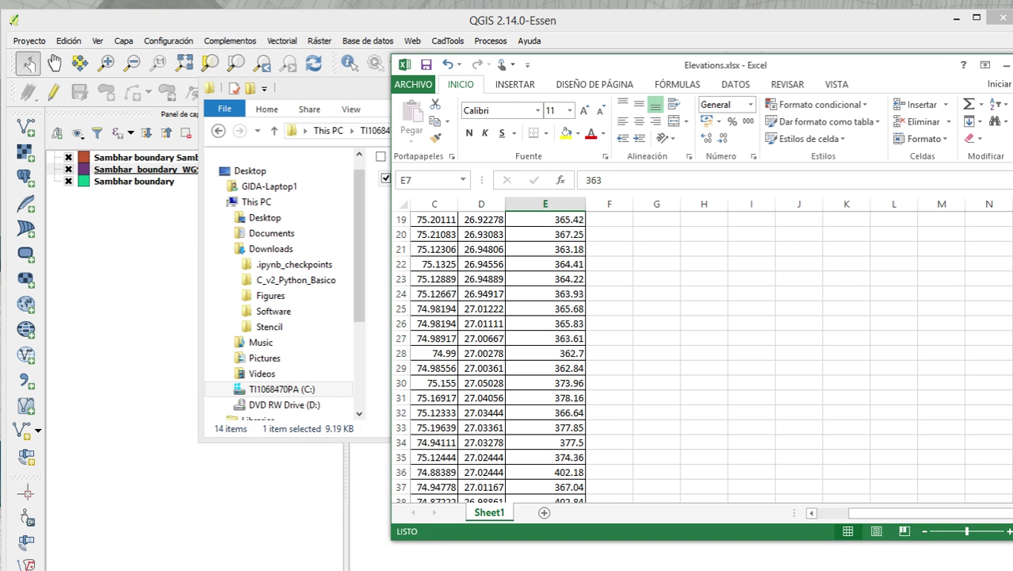
# Step: Save as Elevations.csv with type CSV (delimitado por comas), confirm Sí, then exit Excel with No guardar
pyautogui.click(426, 65)
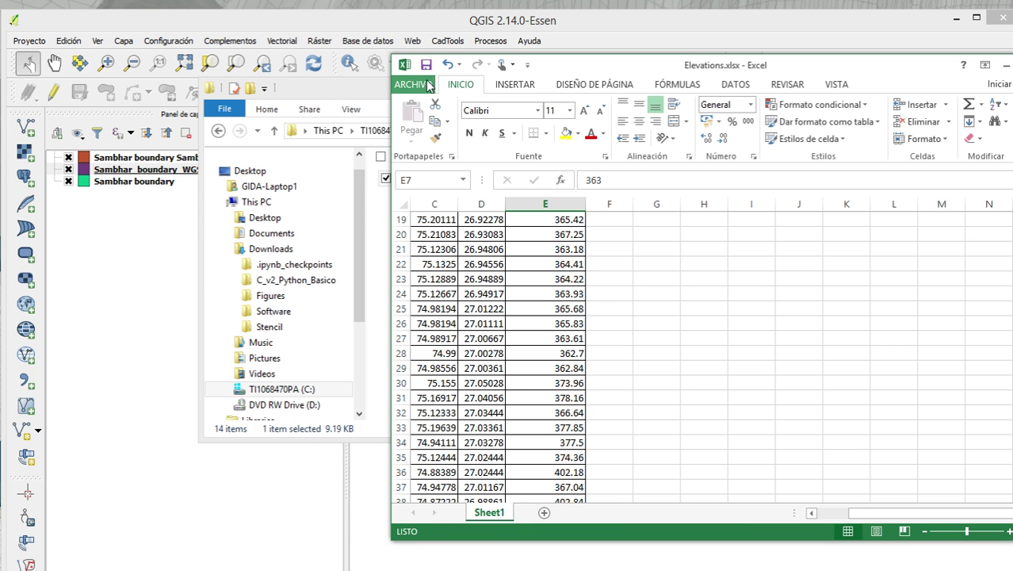
pyautogui.click(428, 84)
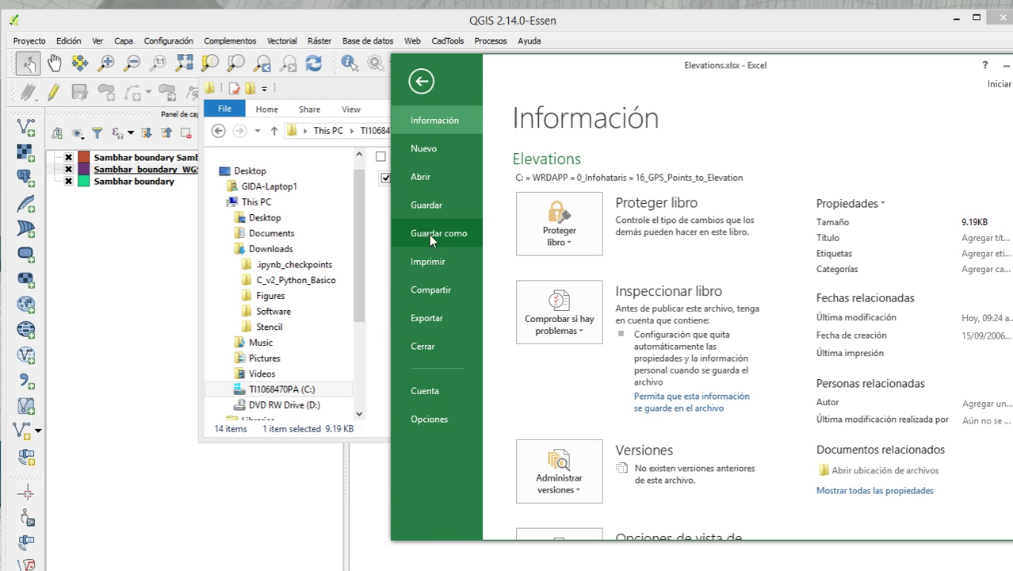
pyautogui.click(440, 231)
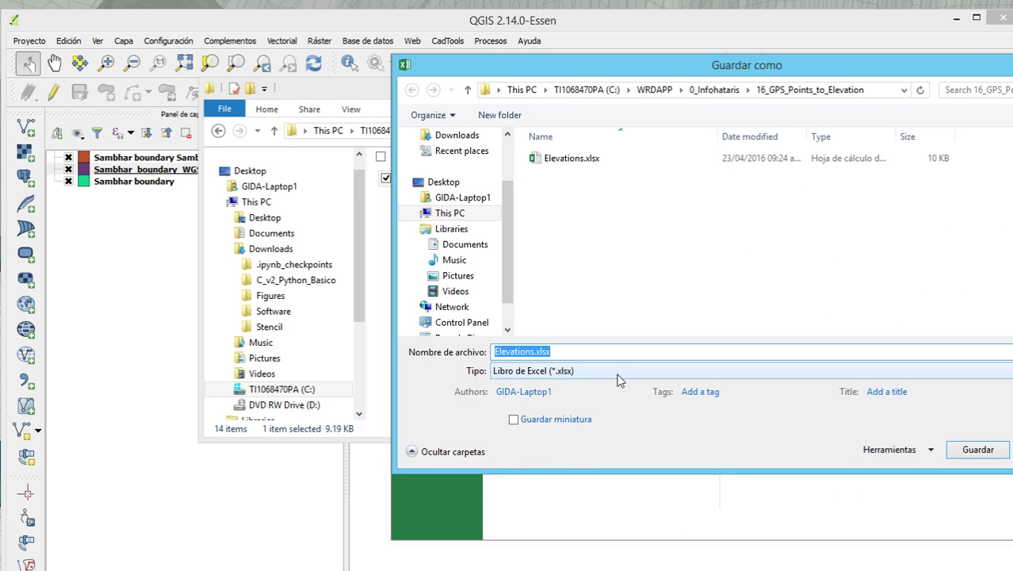
pyautogui.click(617, 371)
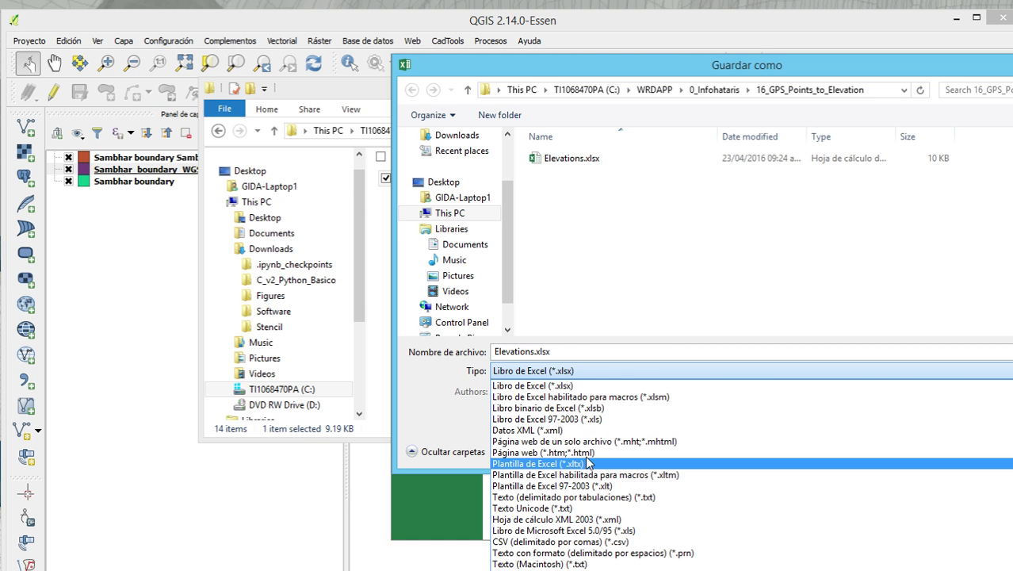
pyautogui.click(607, 542)
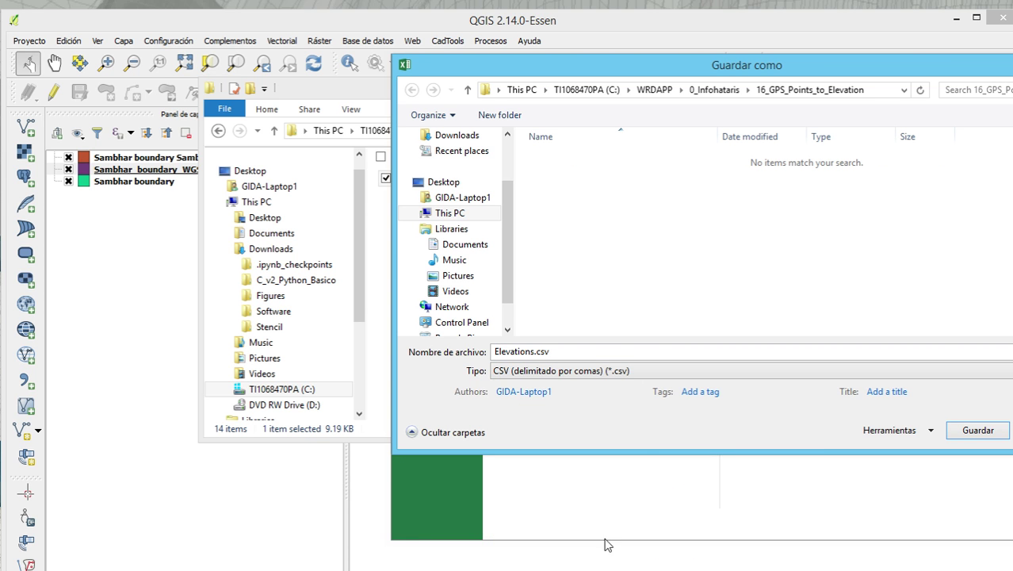
pyautogui.click(994, 438)
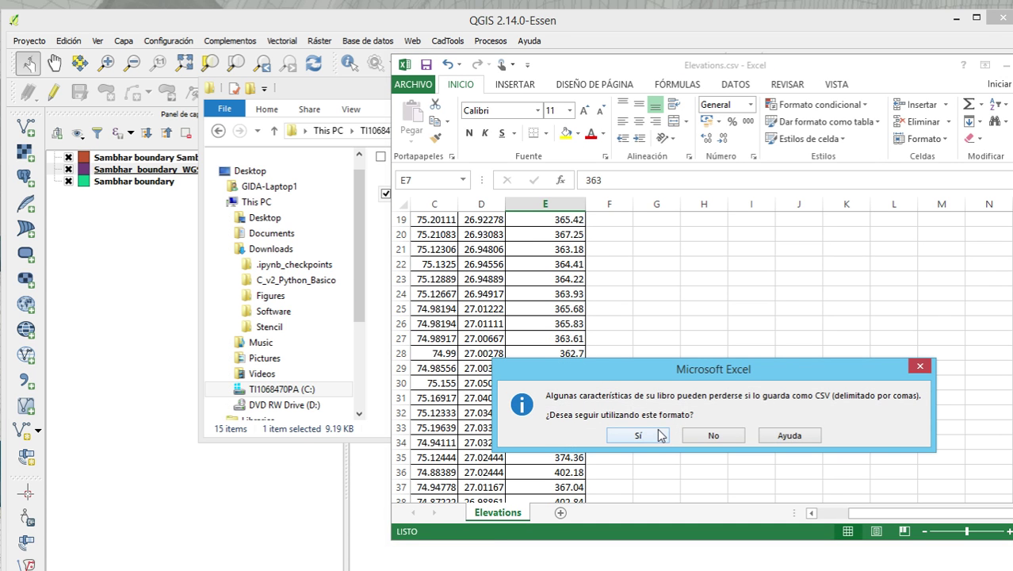
pyautogui.click(659, 434)
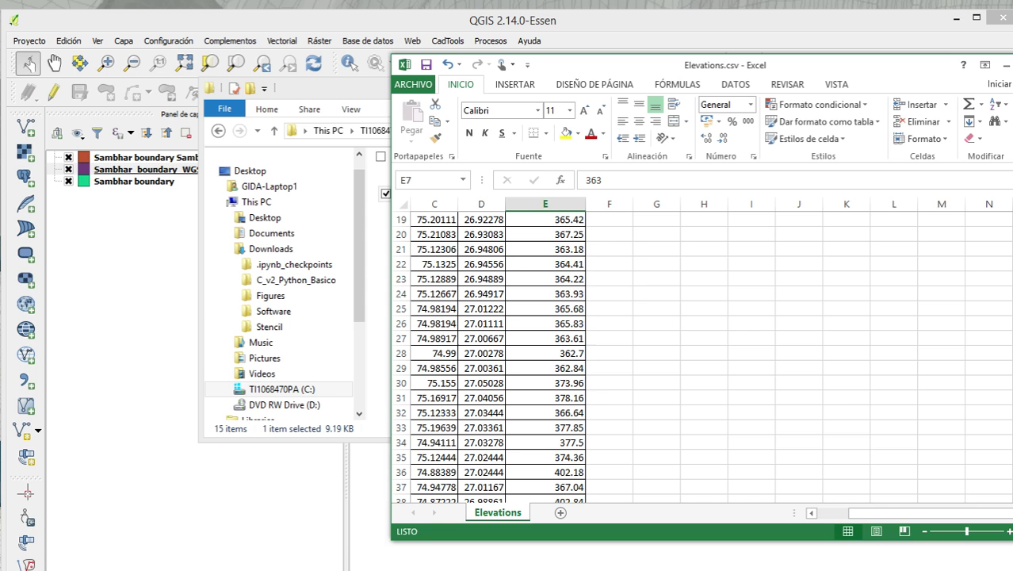
pyautogui.hotkey('alt', 'F4')
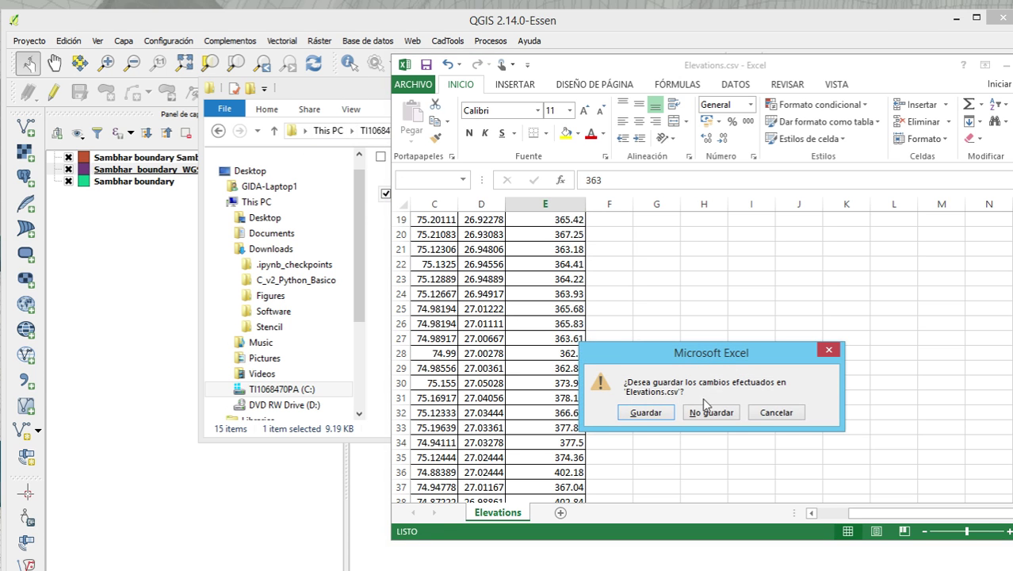
pyautogui.click(704, 412)
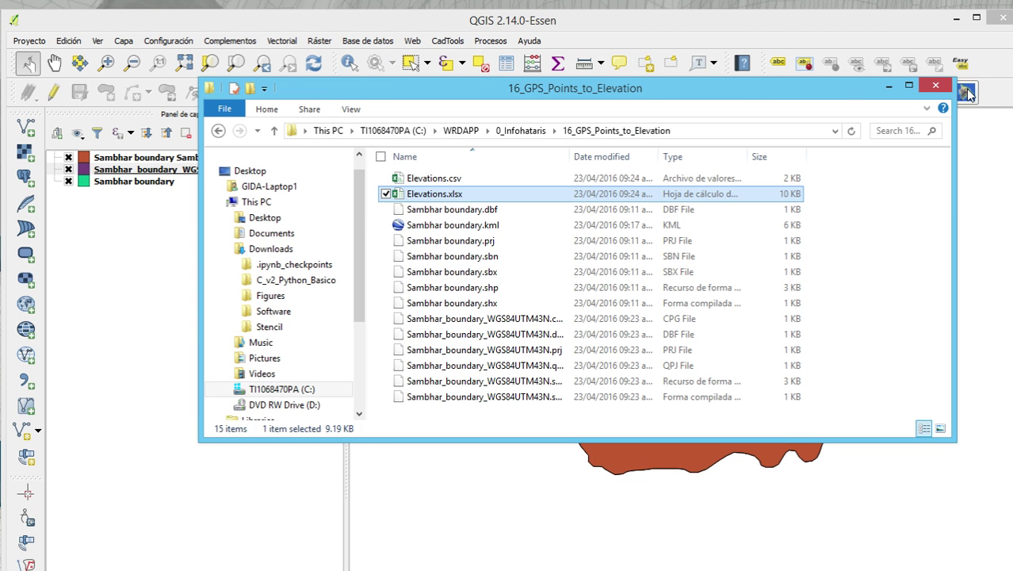
# Step: Load Elevations.csv as a delimited-text point layer from its Longitude/Latitude columns in WGS 84
pyautogui.click(936, 86)
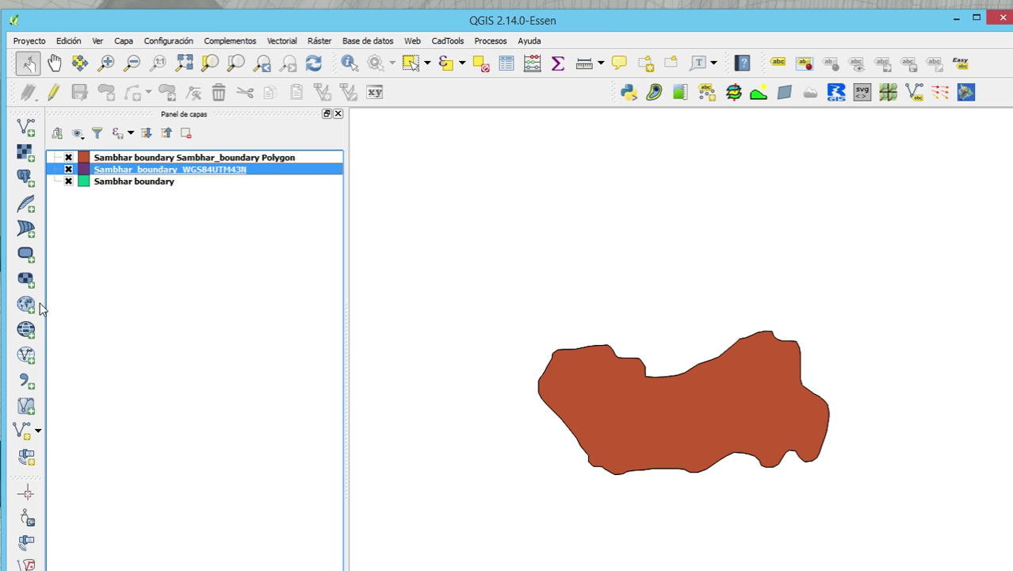
pyautogui.click(26, 381)
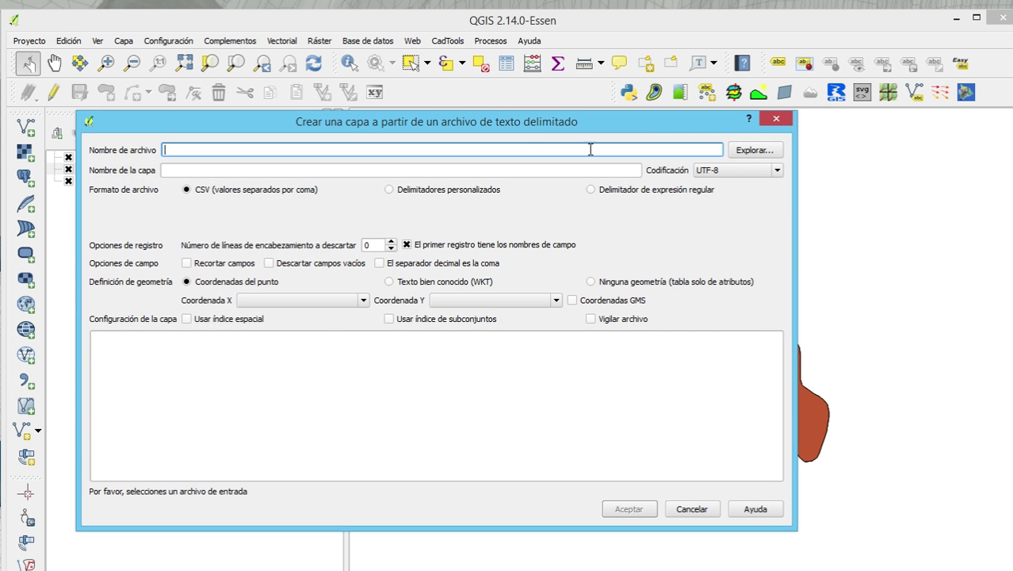
pyautogui.click(751, 155)
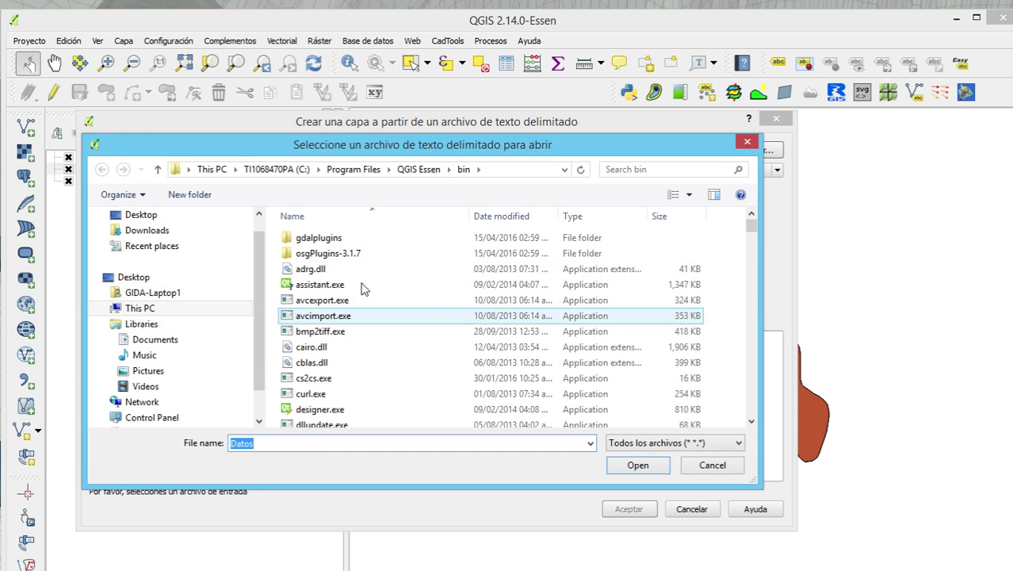
pyautogui.click(231, 247)
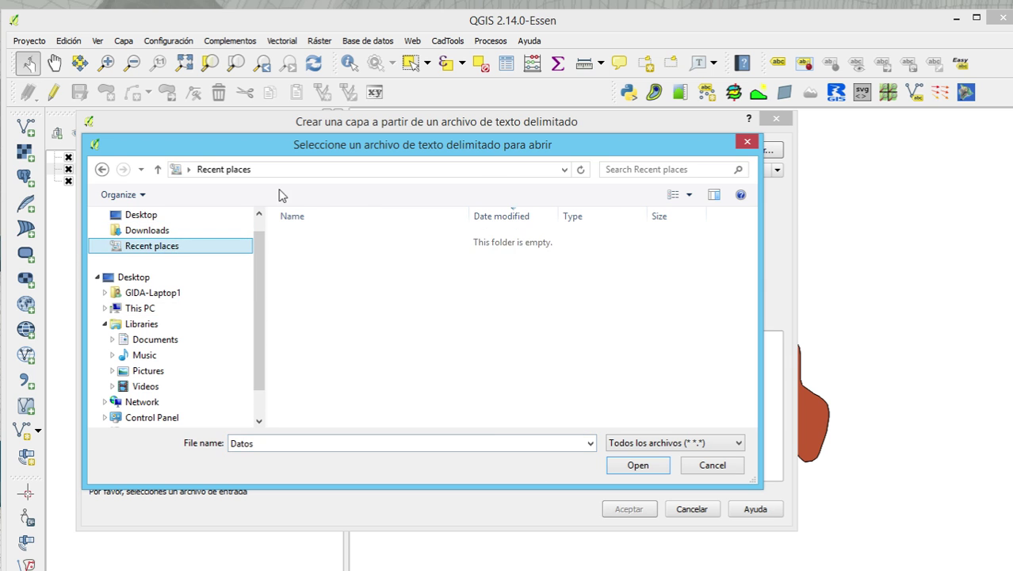
pyautogui.doubleClick(349, 238)
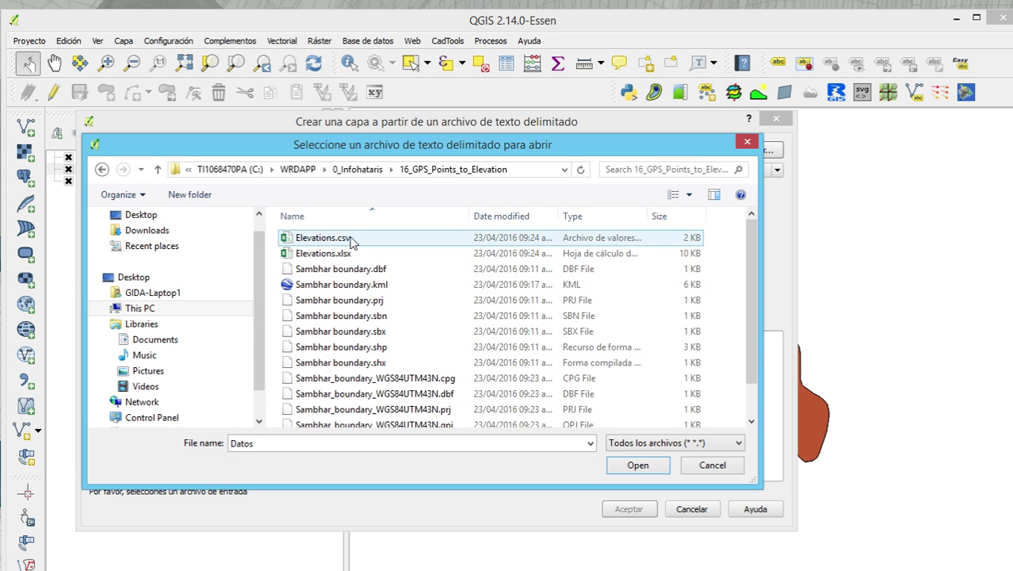
pyautogui.doubleClick(351, 239)
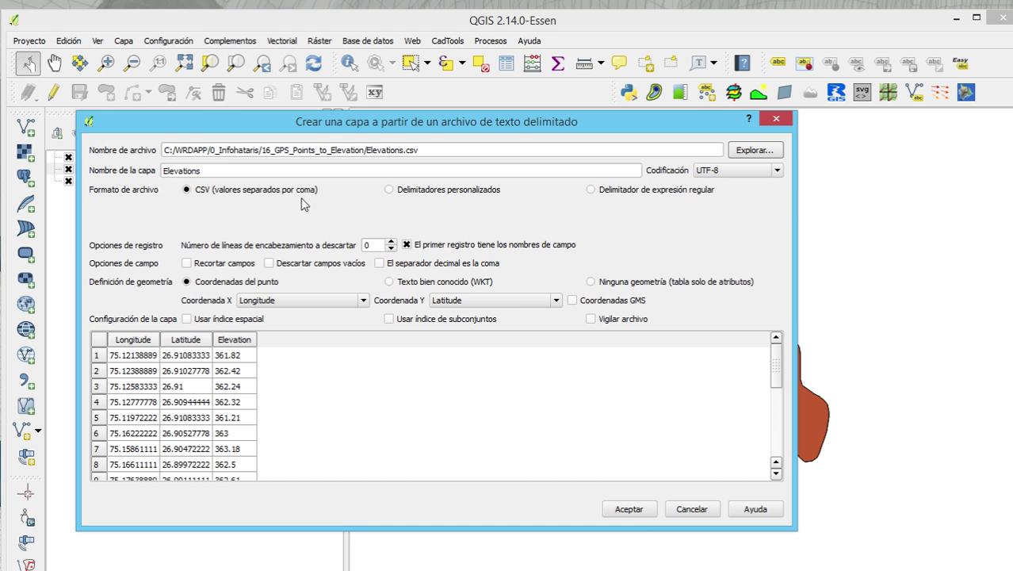
pyautogui.click(629, 509)
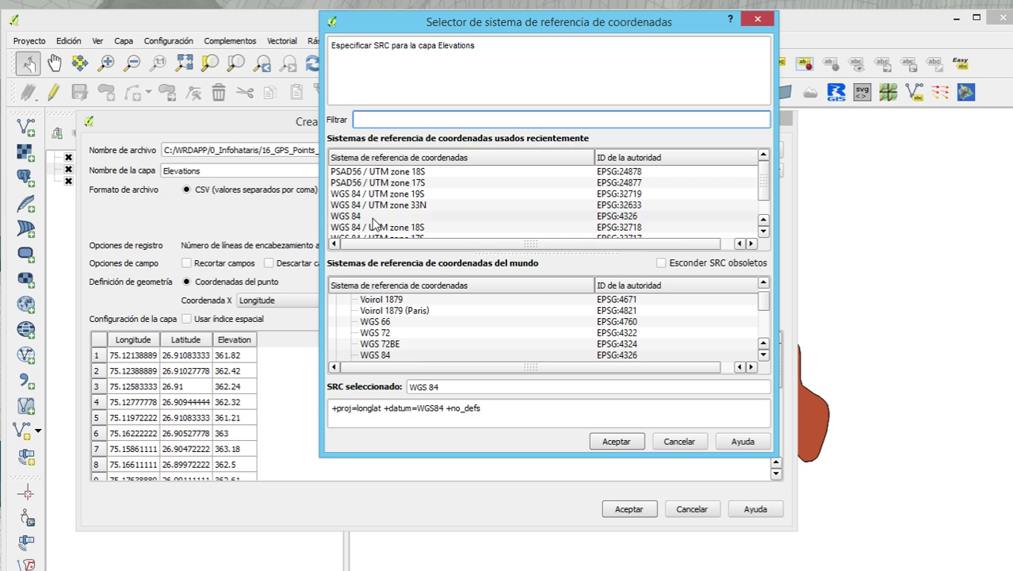
pyautogui.click(613, 441)
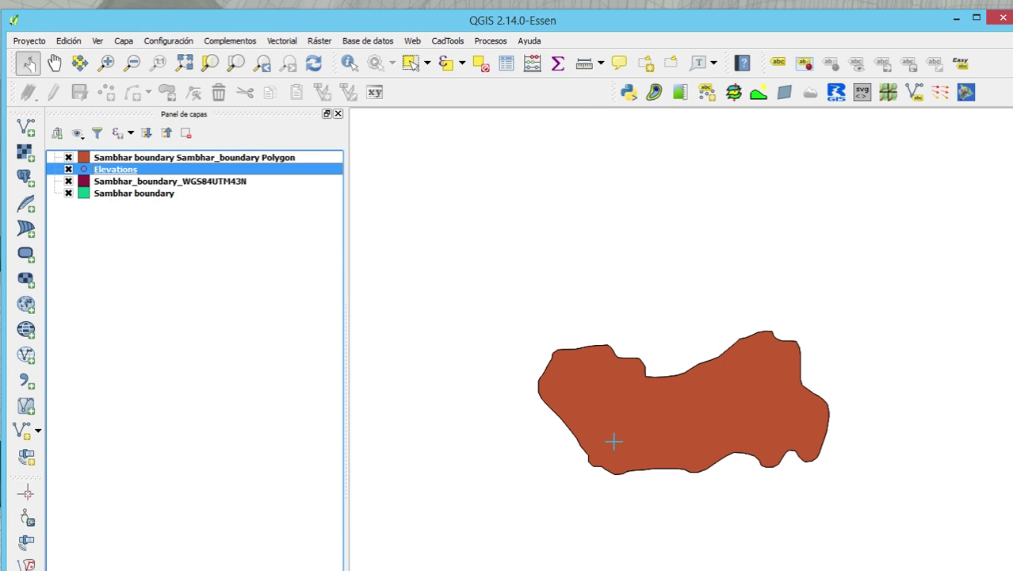
# Step: Move the Elevations layer to the top and choose WGS 84 / UTM zone 43N for its export
pyautogui.moveTo(61, 152); pyautogui.dragTo(104, 159)
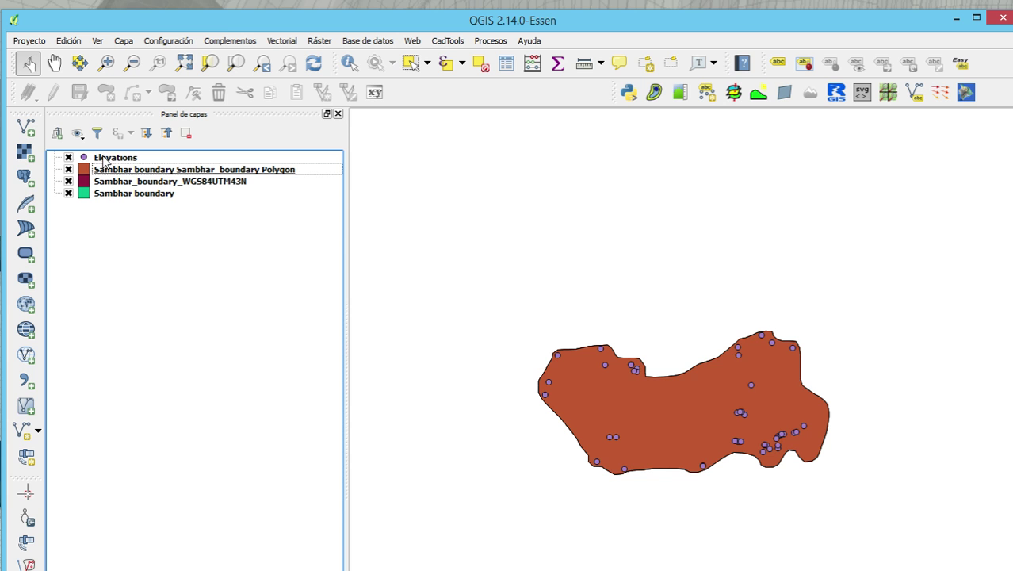
pyautogui.rightClick(108, 157)
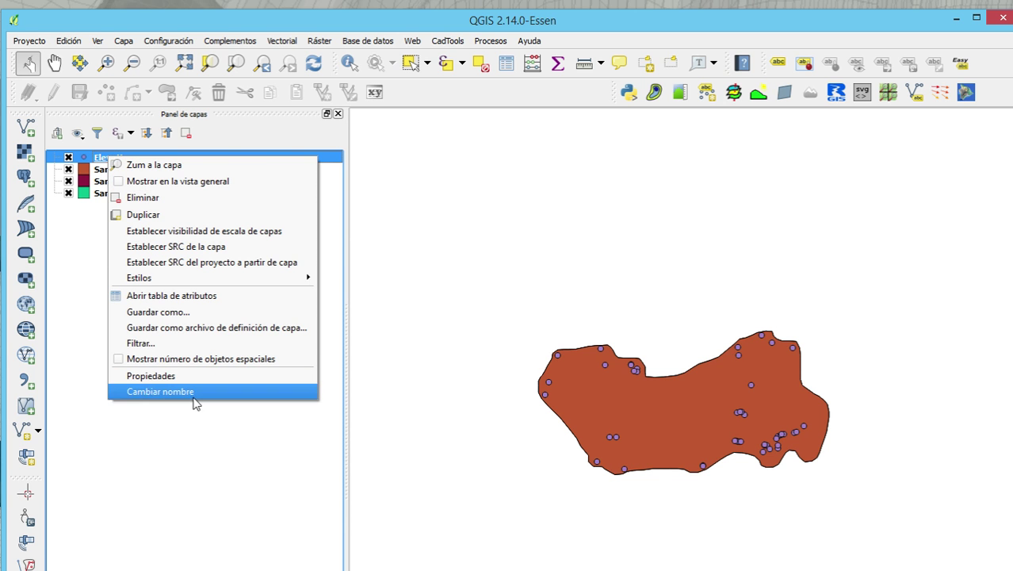
pyautogui.press('Escape')
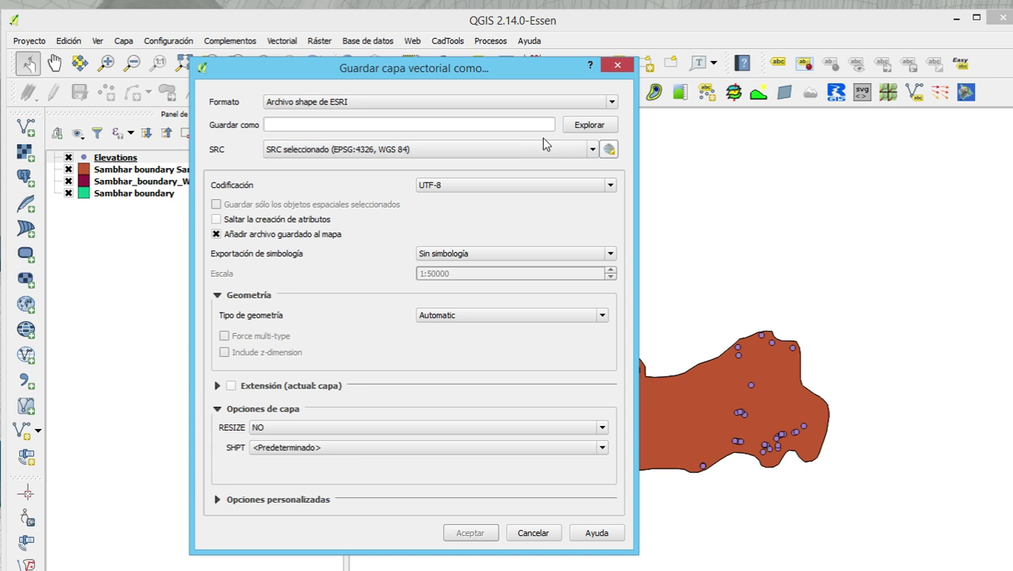
pyautogui.click(540, 143)
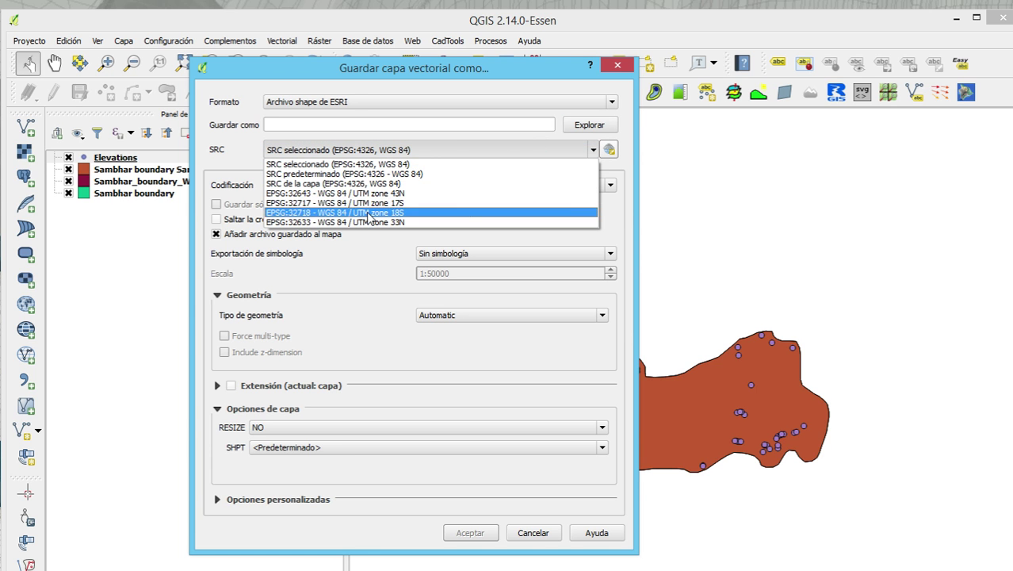
pyautogui.click(292, 195)
# Step: Save the reprojected points as shapefile Elevations_WGS84UTM43N and add it to the map
pyautogui.click(612, 129)
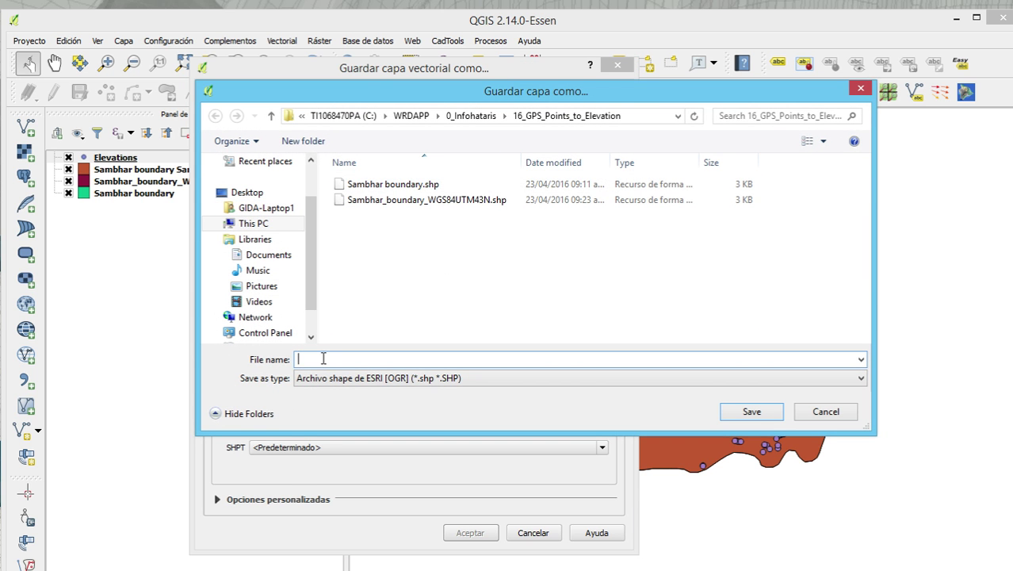
pyautogui.write('Elevatio')
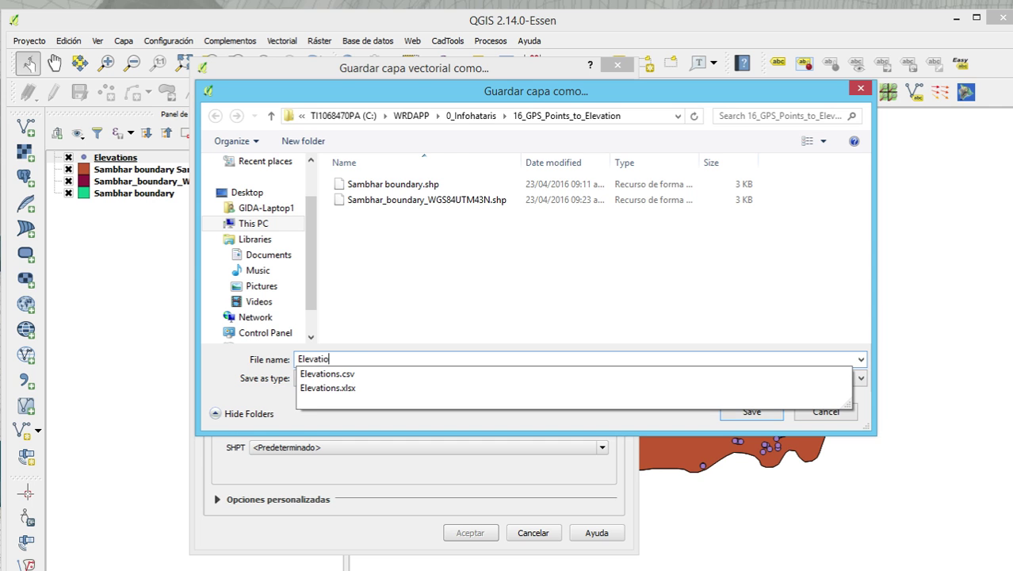
pyautogui.write('ns_WGS84')
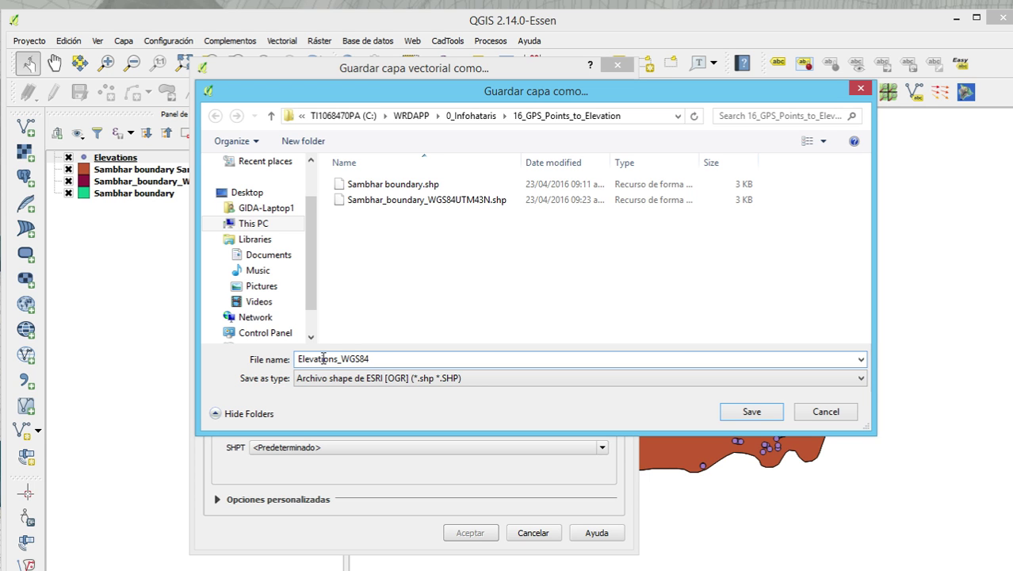
pyautogui.write('UTM42N')
pyautogui.press('BackSpace')
pyautogui.write('3N')
pyautogui.click(751, 411)
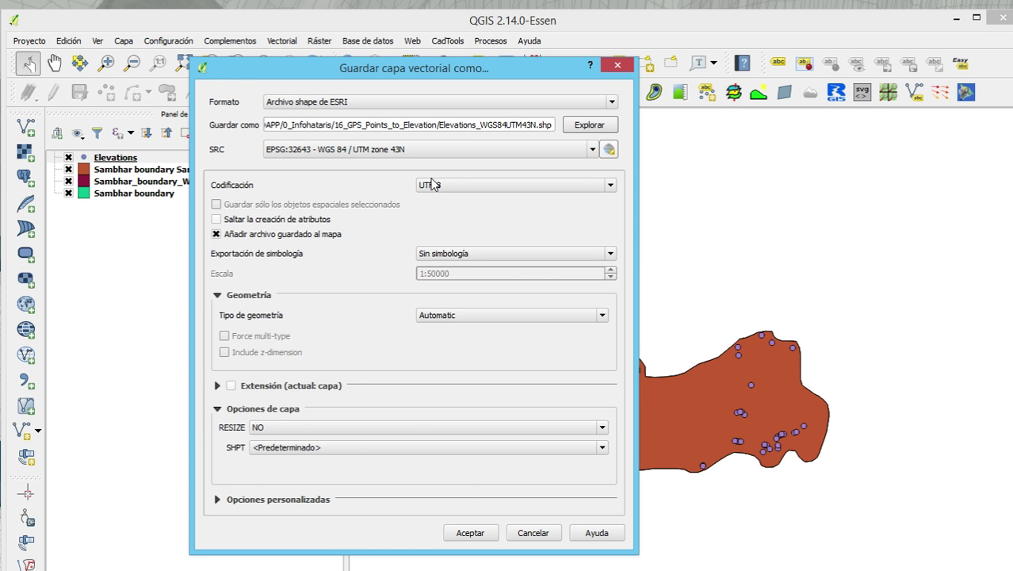
pyautogui.click(474, 535)
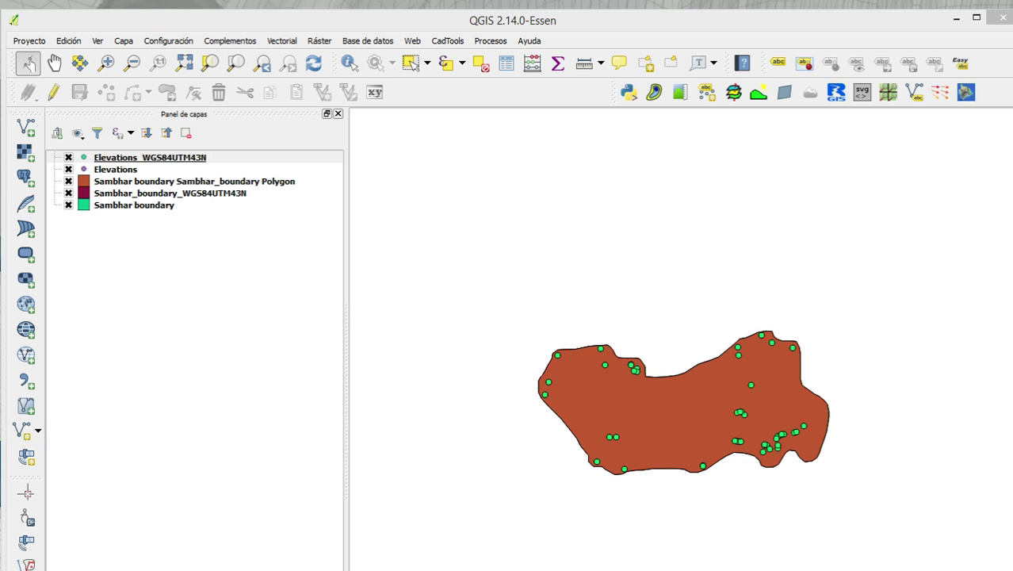
# Step: Leave QGIS for the Windows Start screen to launch ModelMuse
pyautogui.press('super')
pyautogui.press('super')
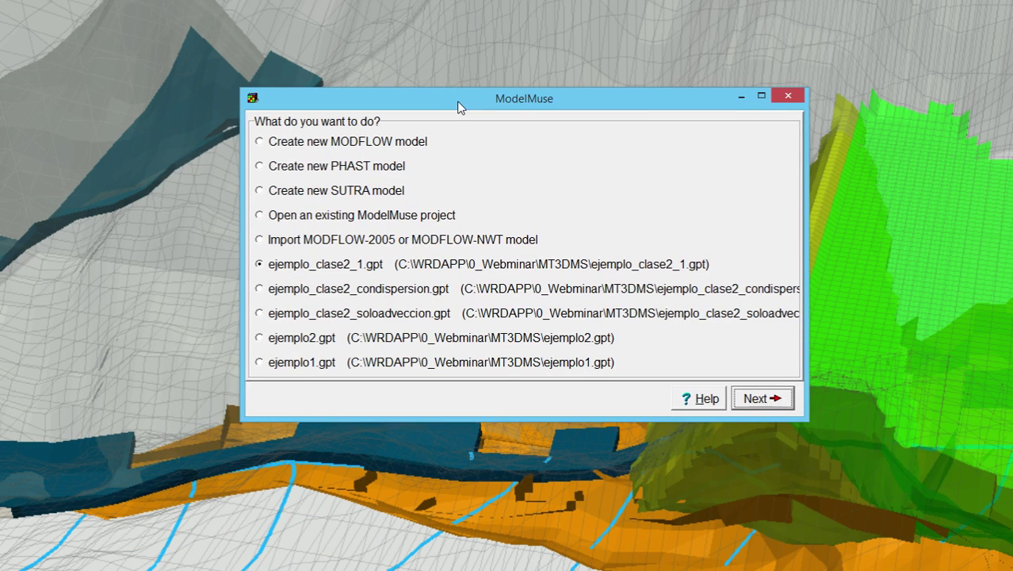
# Step: Create a new MODFLOW model without defining an initial grid
pyautogui.click(280, 144)
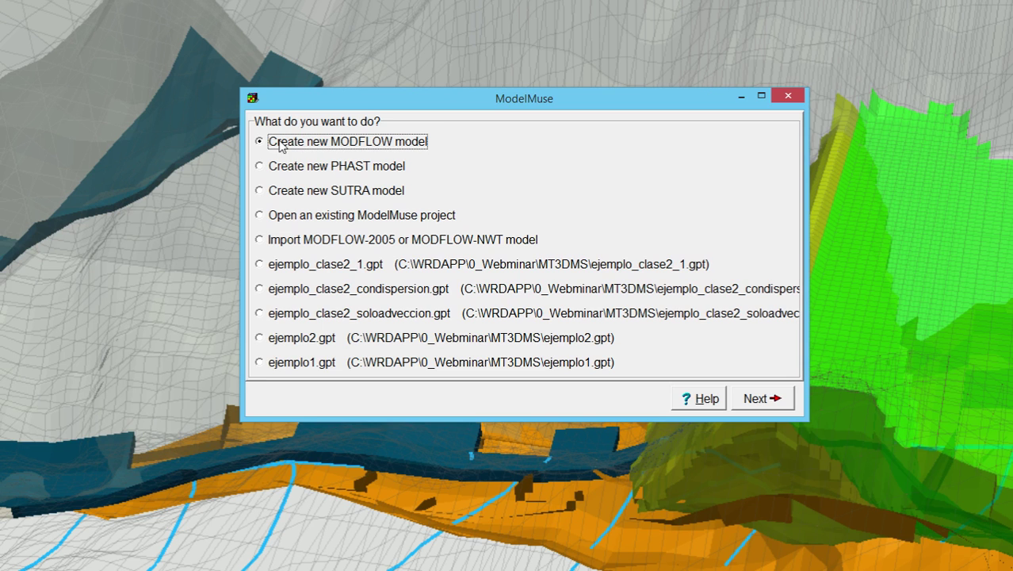
pyautogui.click(755, 400)
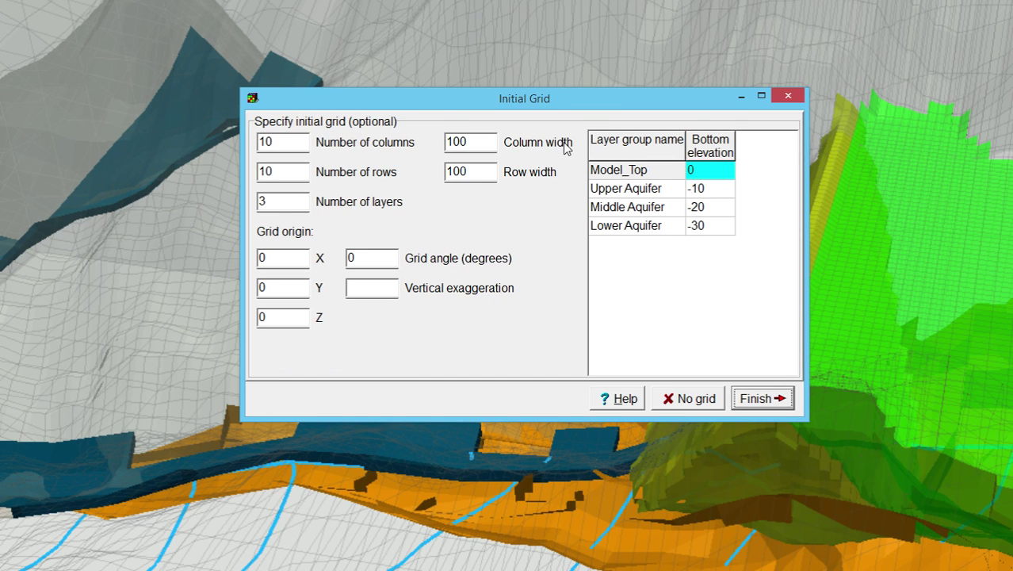
pyautogui.click(683, 401)
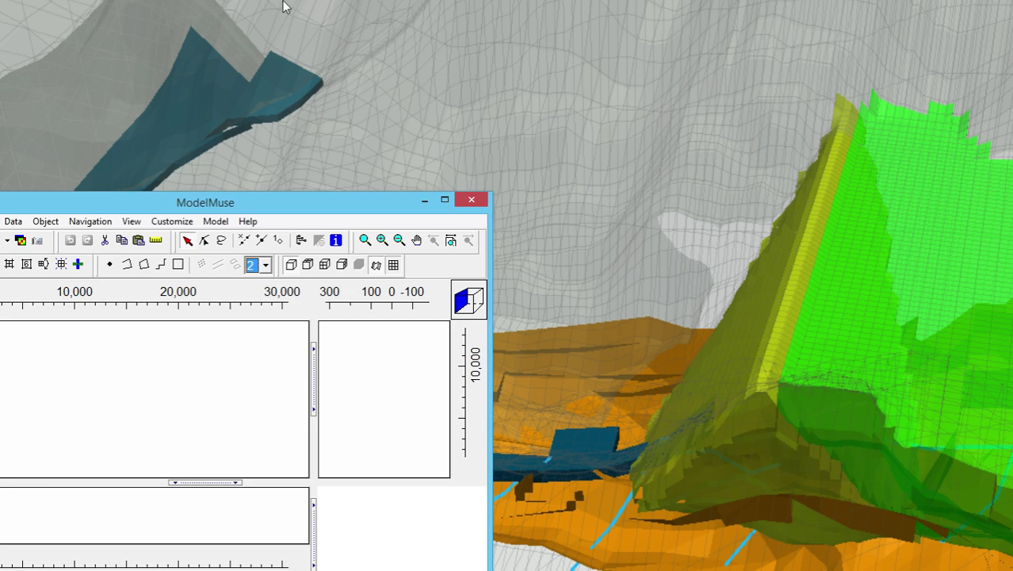
# Step: Reposition and enlarge the ModelMuse window to fill the screen
pyautogui.moveTo(179, 204); pyautogui.dragTo(428, 183)
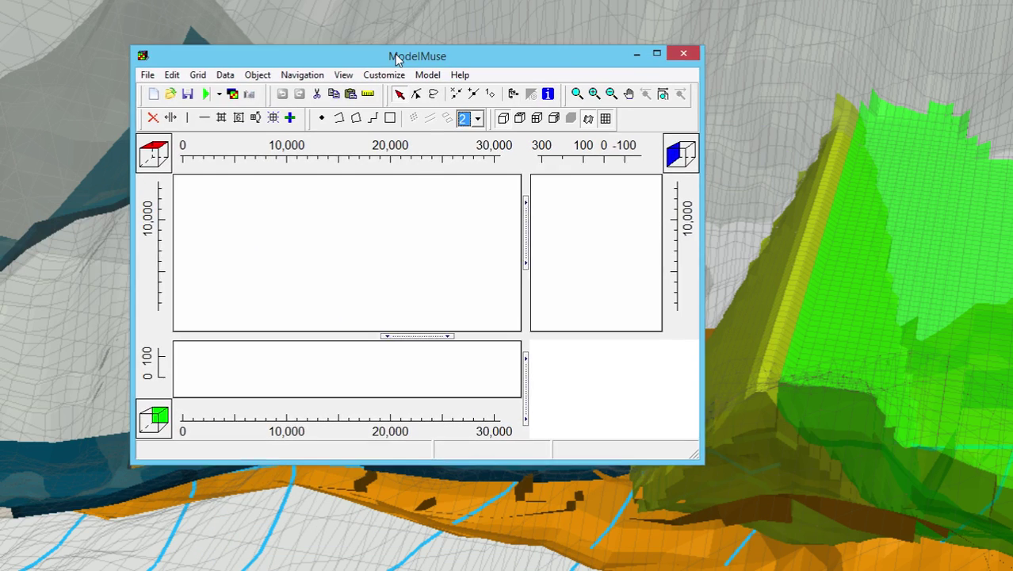
pyautogui.moveTo(396, 59); pyautogui.dragTo(268, 15)
pyautogui.moveTo(568, 413); pyautogui.dragTo(1004, 564)
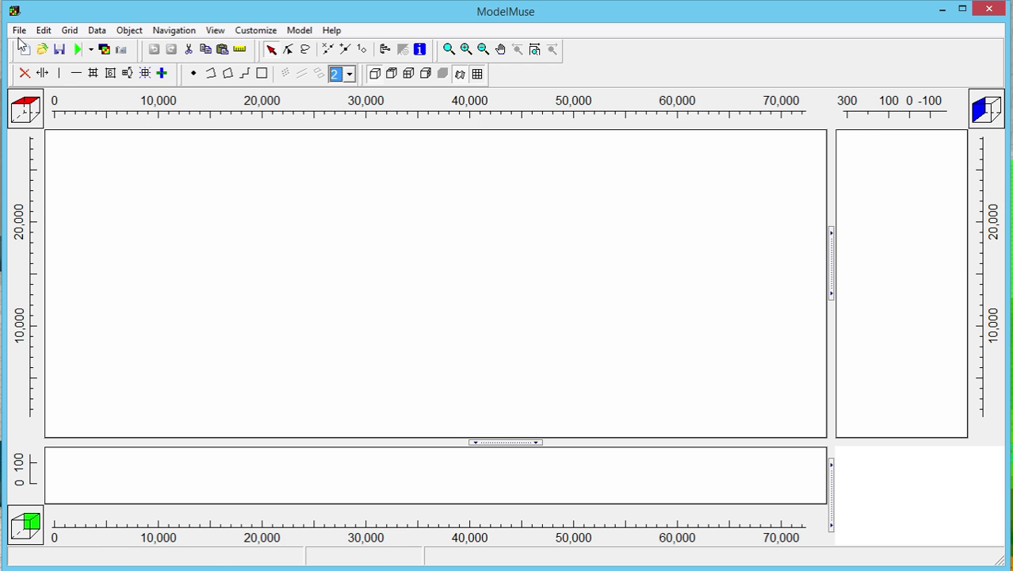
# Step: Try importing the Sambhar_boundary_WGS84UTM43N shapefile from the 16_GPS_Points_to_Elevation folder
pyautogui.click(19, 30)
pyautogui.moveTo(46, 115)
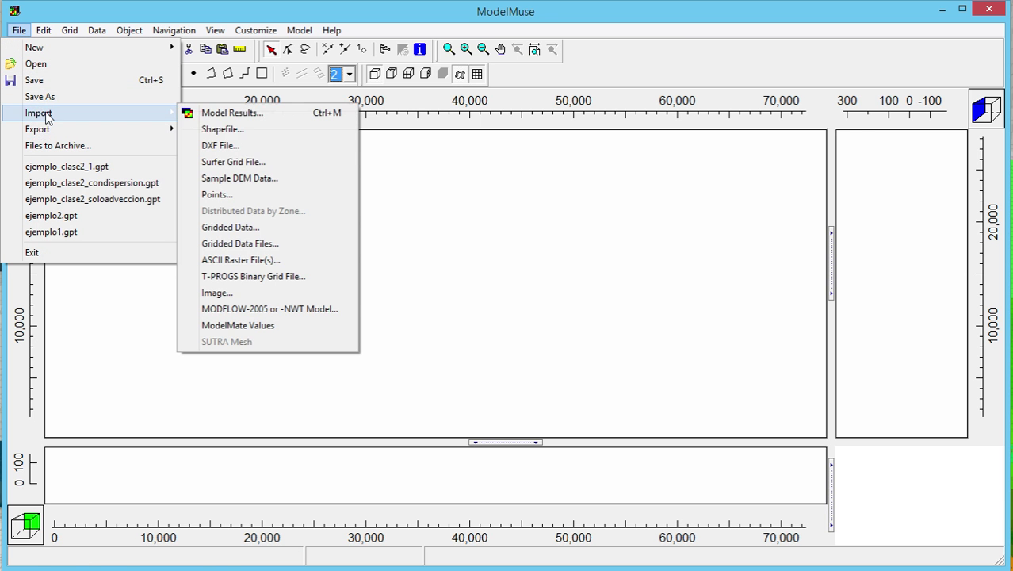
pyautogui.click(279, 130)
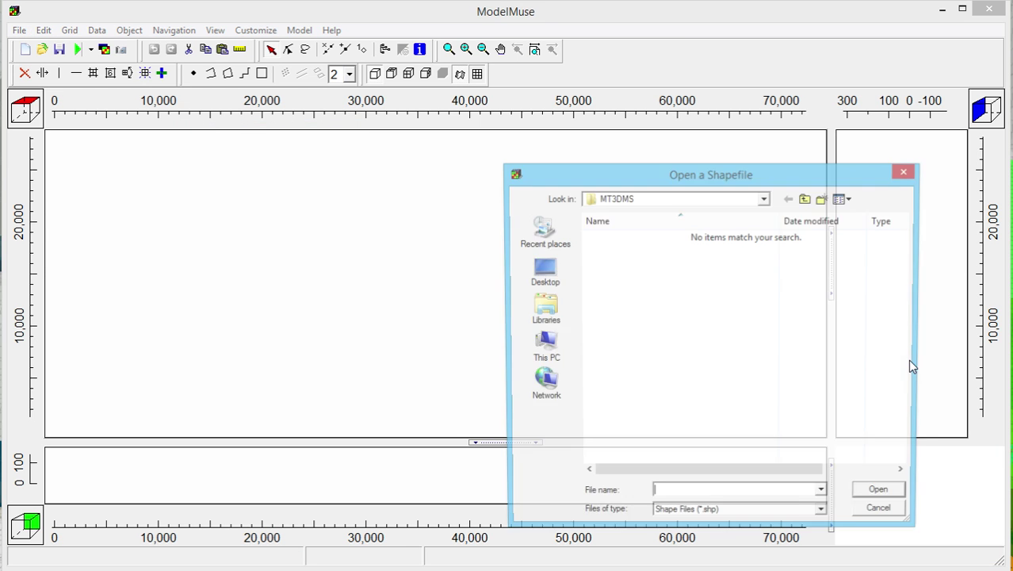
pyautogui.click(805, 198)
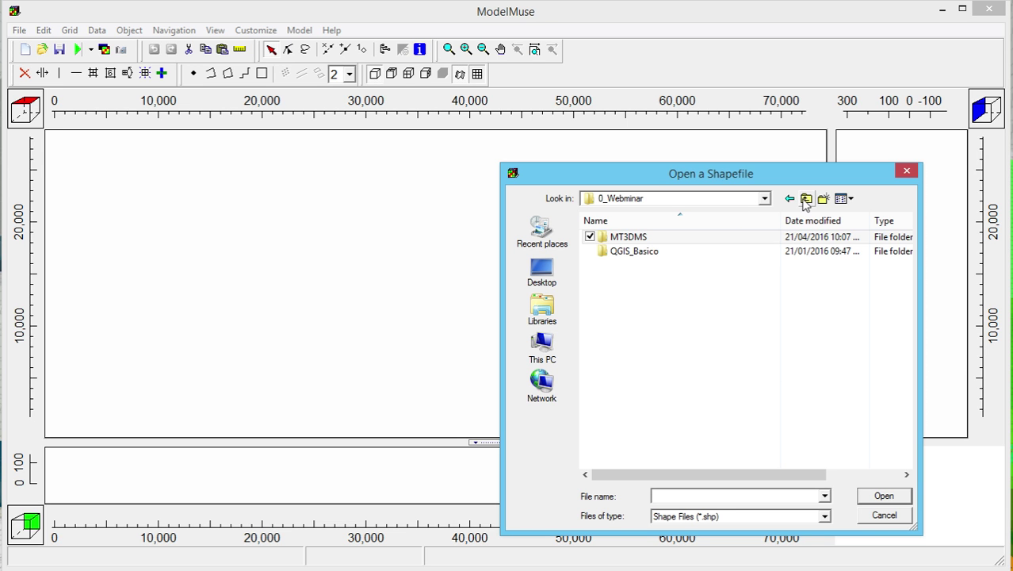
pyautogui.click(542, 231)
pyautogui.doubleClick(618, 236)
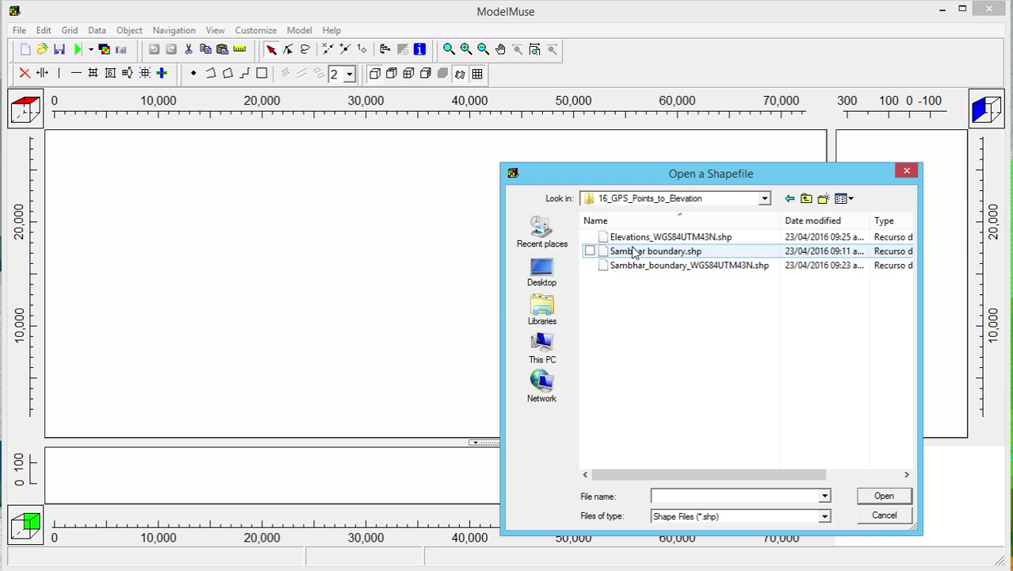
pyautogui.doubleClick(630, 266)
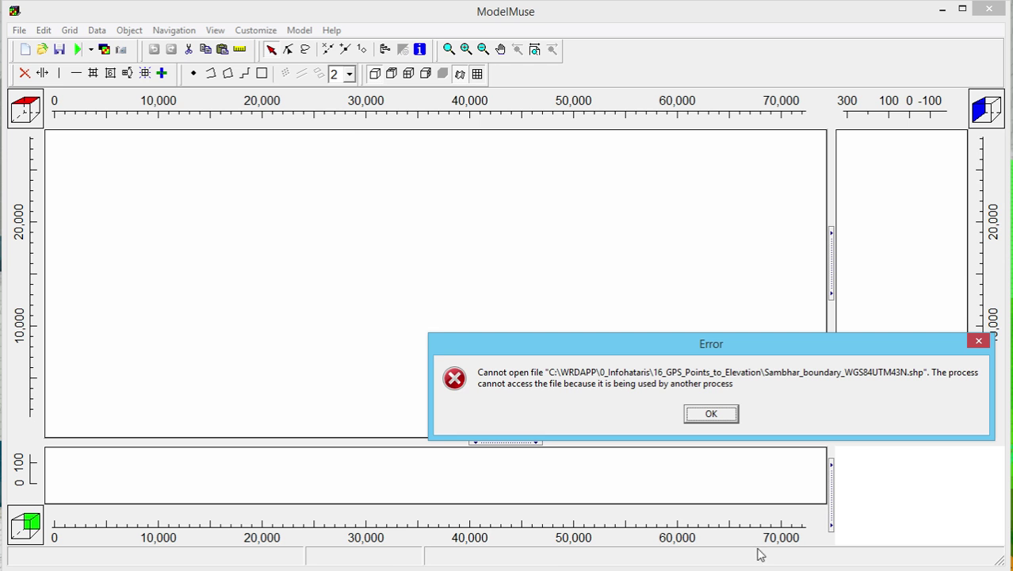
# Step: Close QGIS discarding its project to release the file, and dismiss the file-in-use error
pyautogui.hotkey('alt', 'Tab')
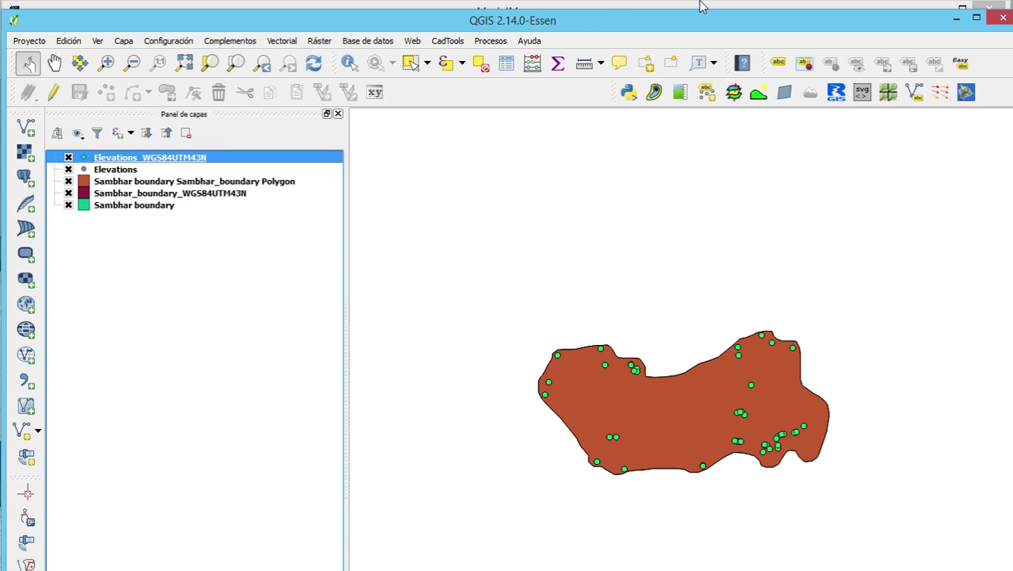
pyautogui.click(1003, 19)
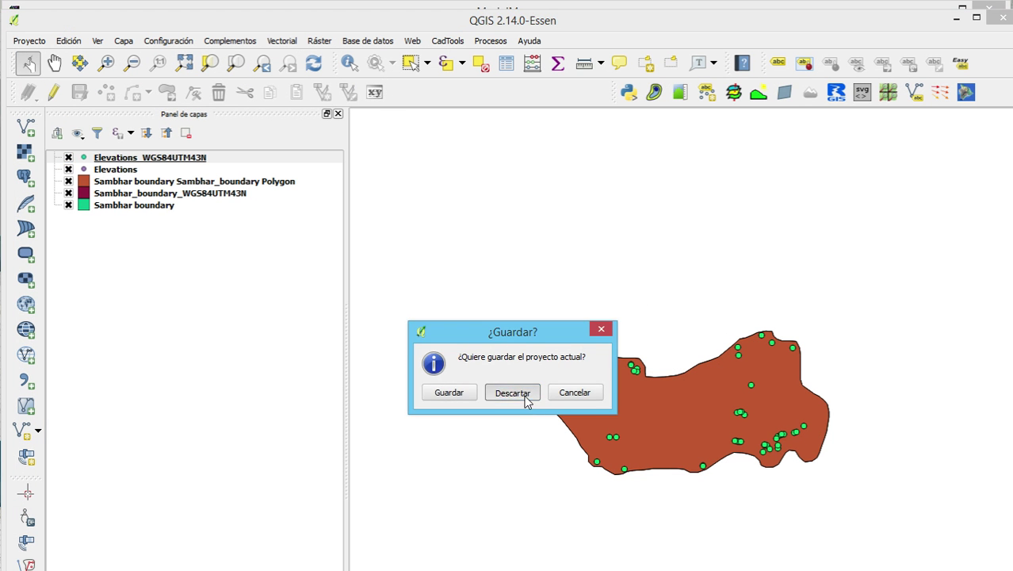
pyautogui.click(512, 397)
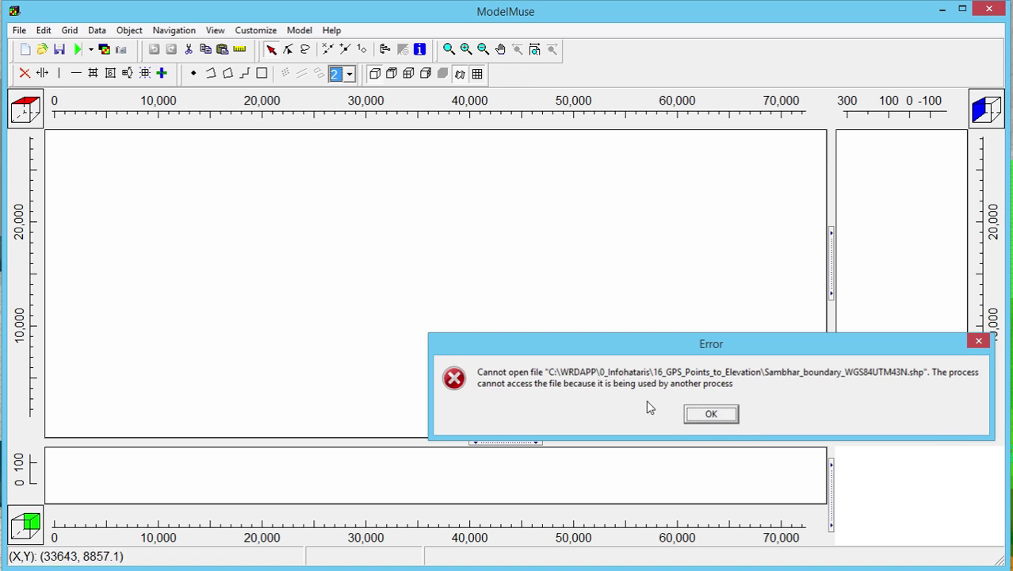
pyautogui.click(711, 413)
# Step: Reopen the Sambhar_boundary_WGS84UTM43N shapefile import with Set values of enclosed cells checked
pyautogui.click(19, 30)
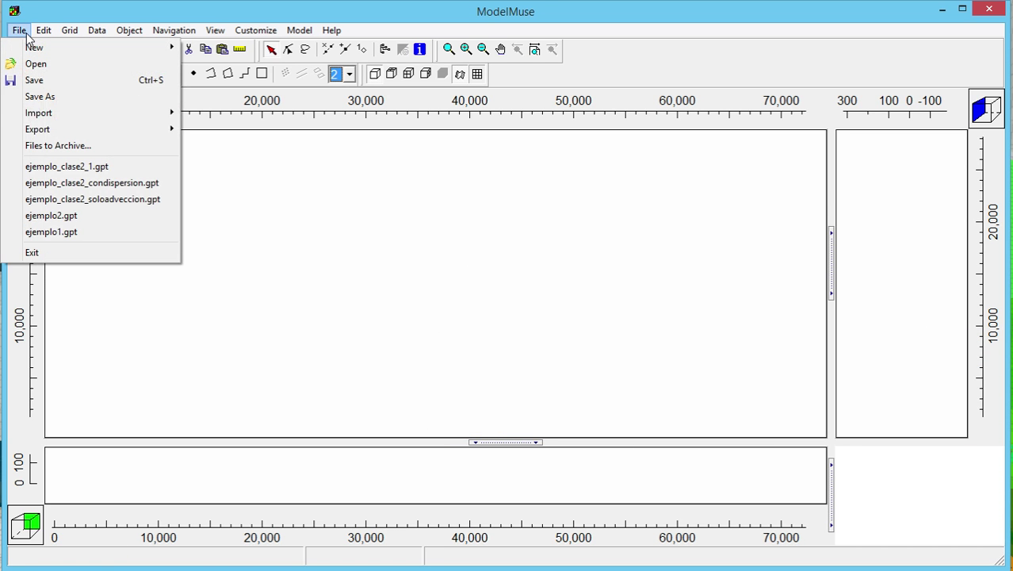
pyautogui.moveTo(95, 112)
pyautogui.click(222, 129)
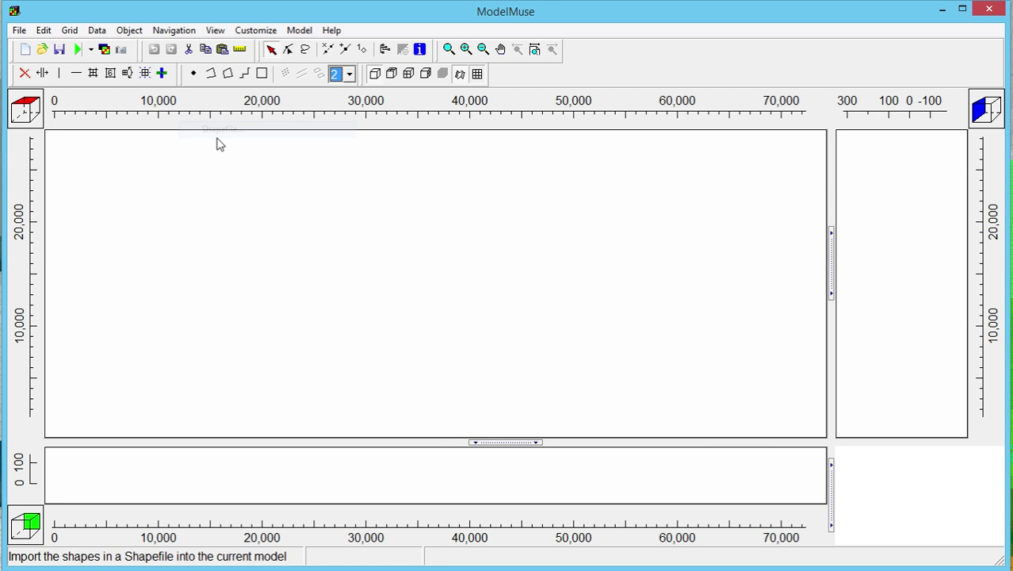
pyautogui.doubleClick(683, 266)
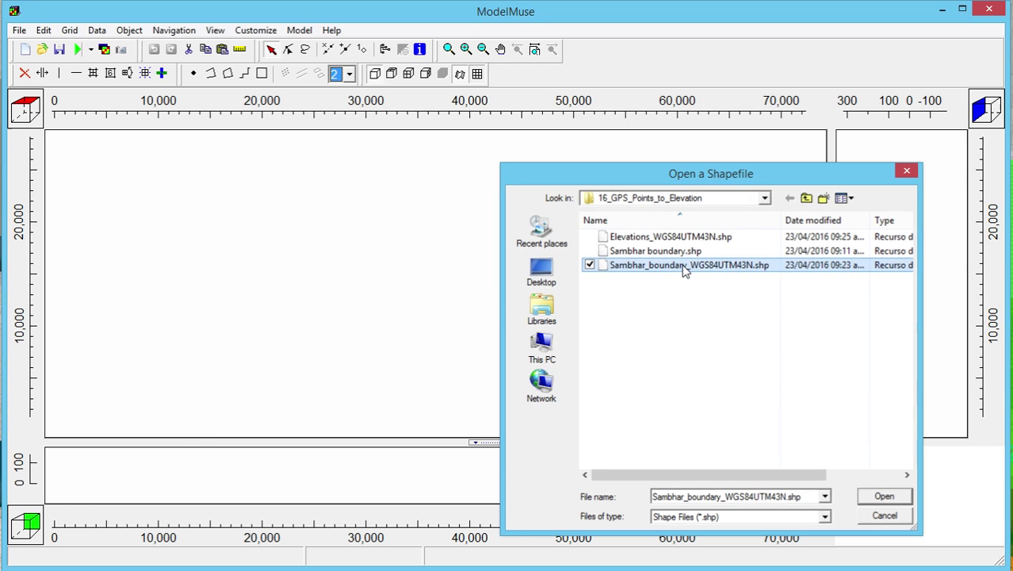
pyautogui.click(290, 150)
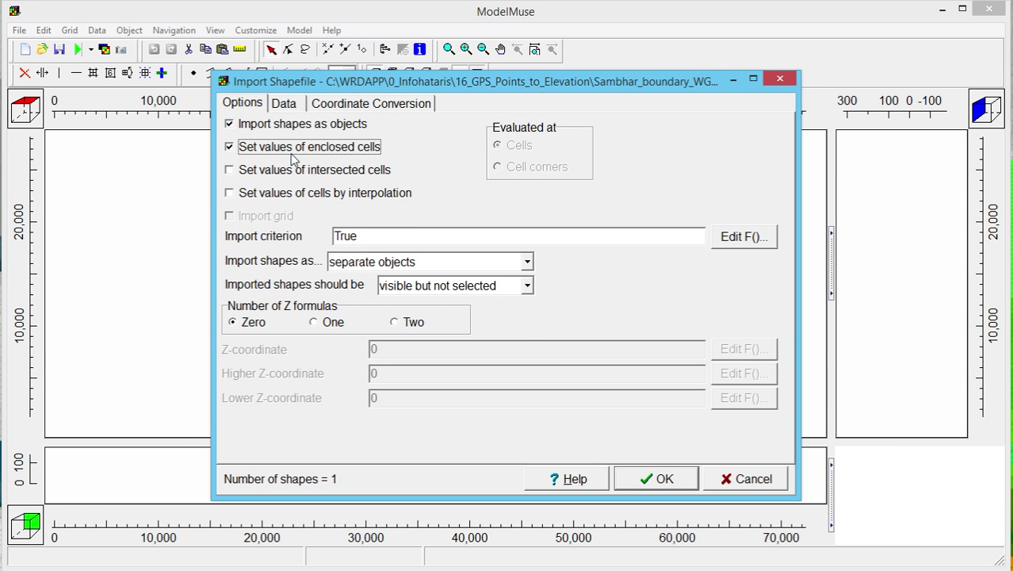
# Step: Leave the Number of Z formulas at Zero and confirm the shapefile import
pyautogui.click(386, 325)
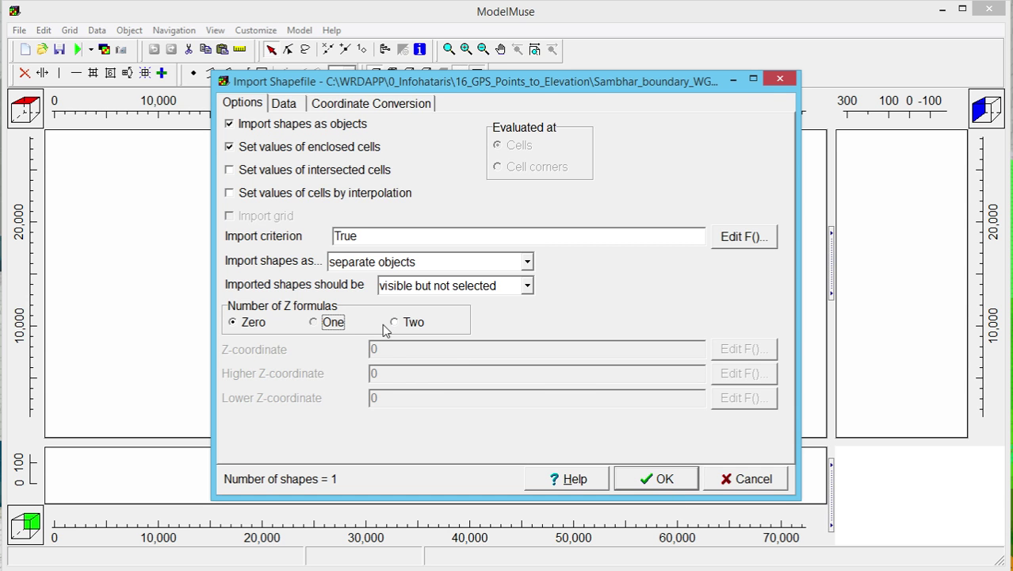
pyautogui.click(397, 324)
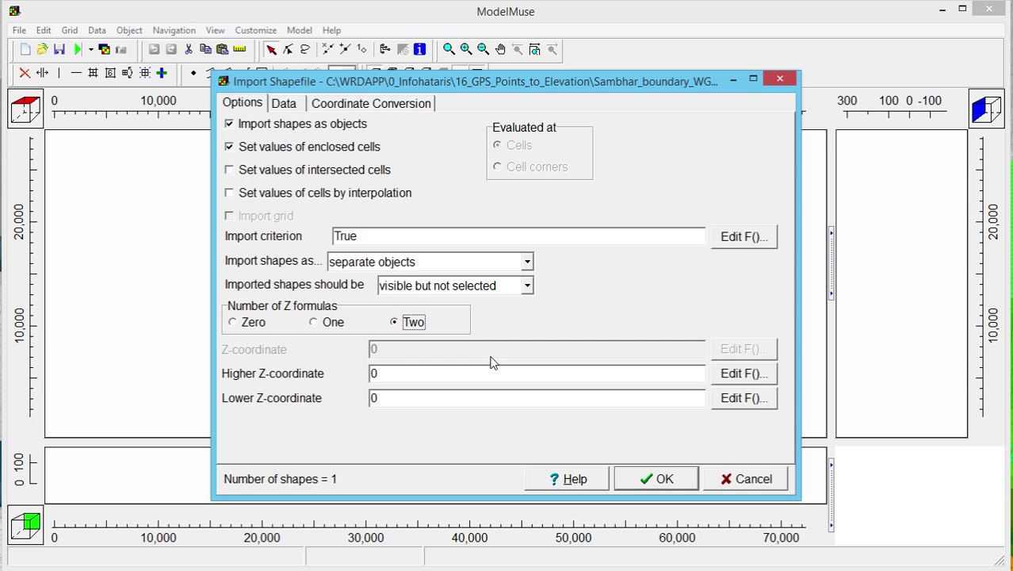
pyautogui.click(760, 379)
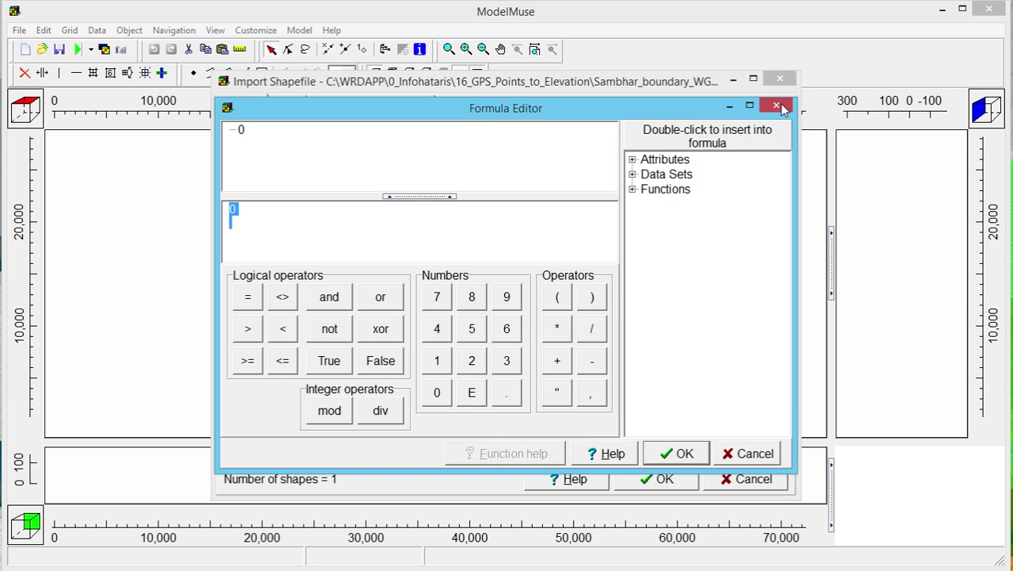
pyautogui.click(778, 106)
pyautogui.click(241, 325)
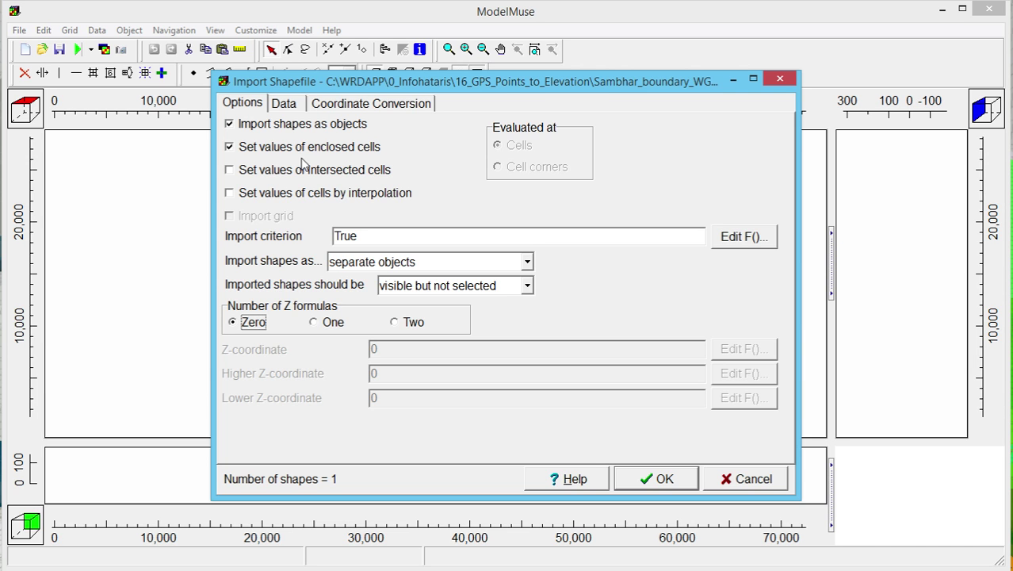
pyautogui.click(664, 479)
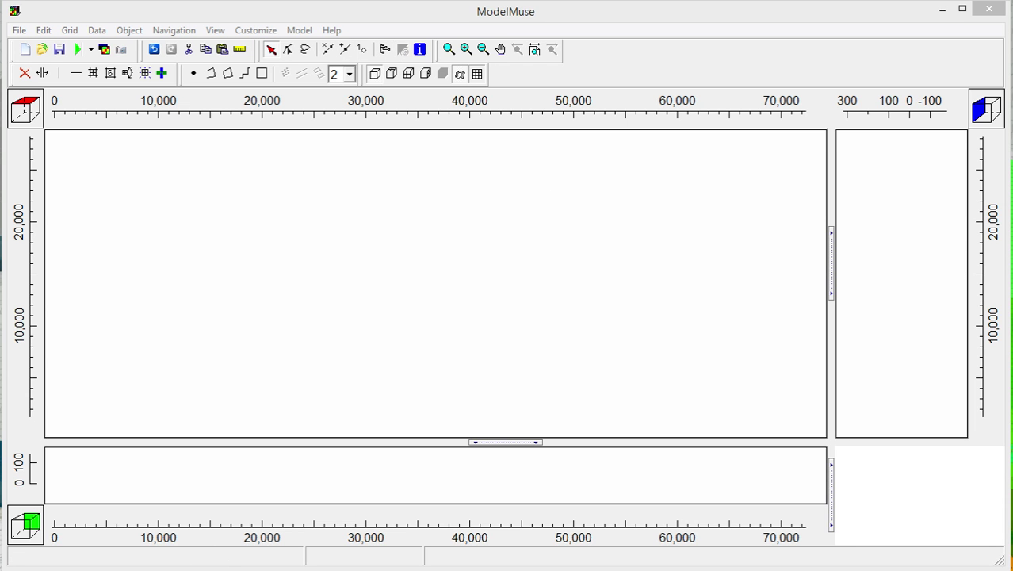
# Step: Make the Sambhar_boundary object set grid cell size, using 100-unit cells
pyautogui.click(562, 68)
pyautogui.click(629, 82)
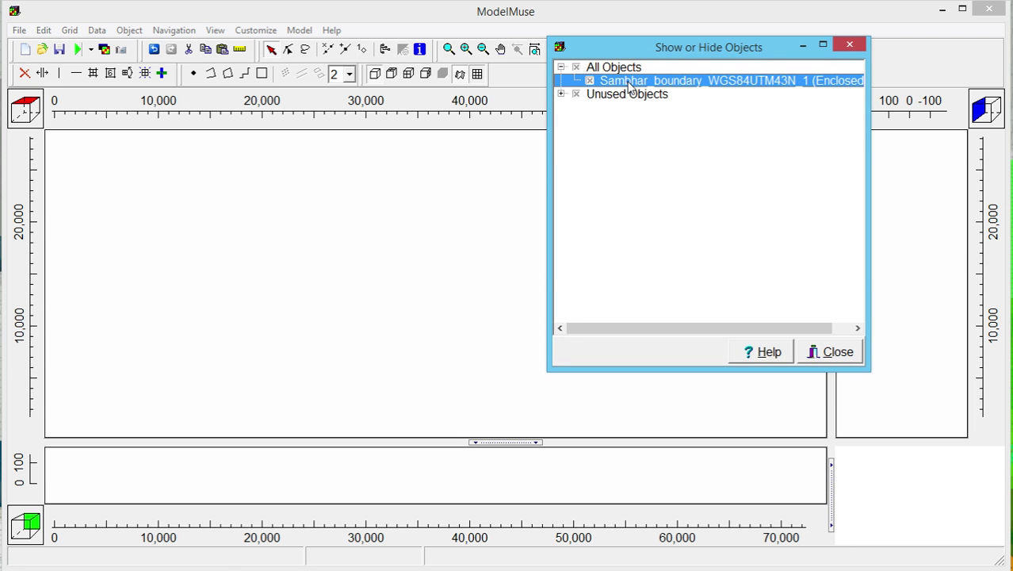
pyautogui.doubleClick(294, 322)
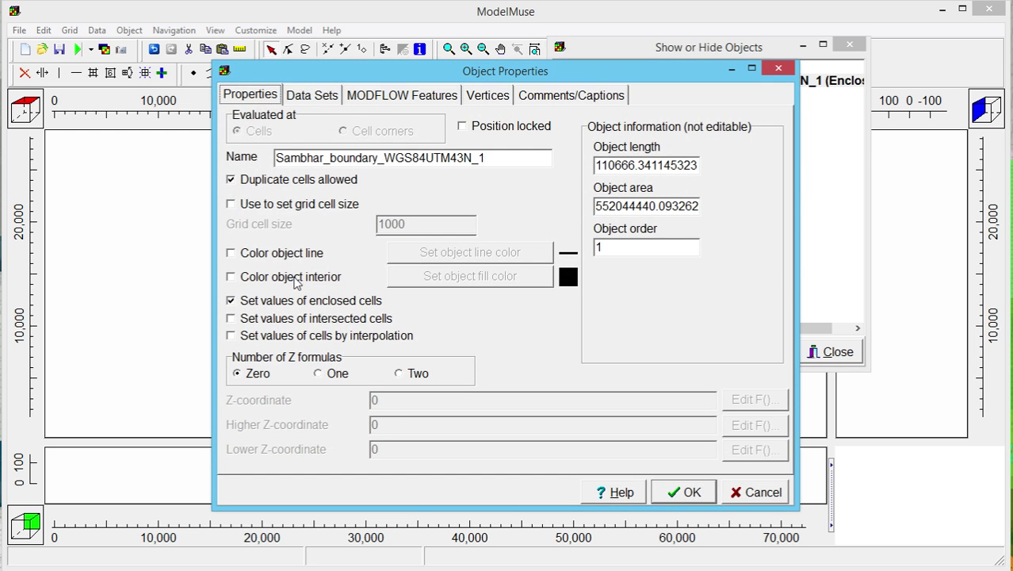
pyautogui.click(271, 205)
pyautogui.doubleClick(395, 225)
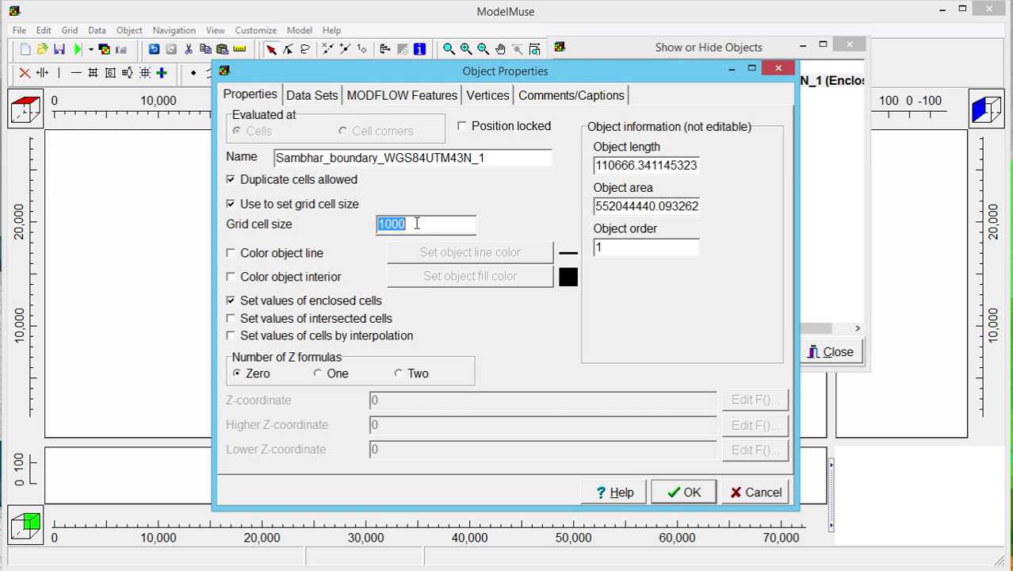
pyautogui.click(416, 223)
pyautogui.click(672, 492)
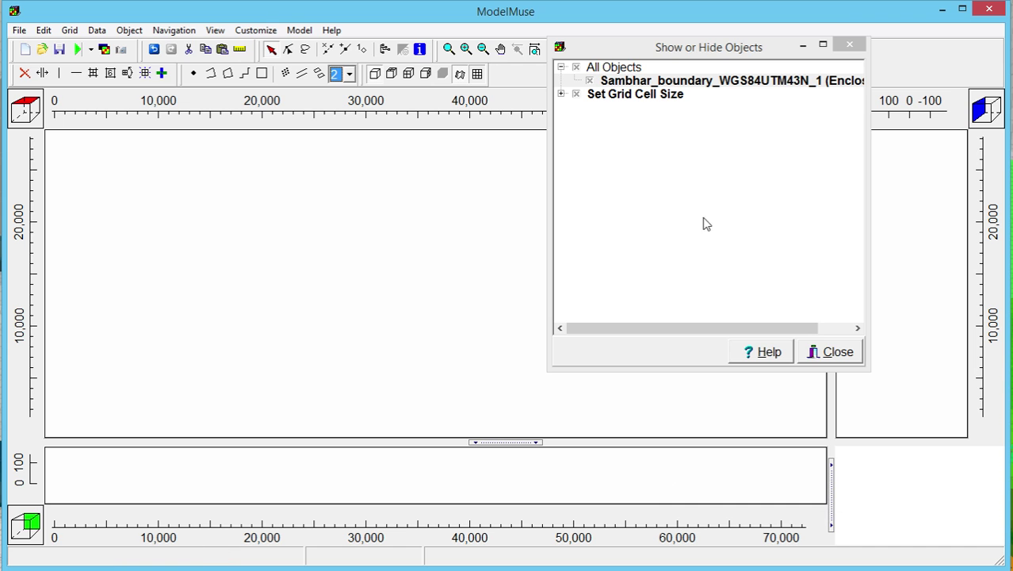
# Step: Generate the rotated MODFLOW grid over the lake boundary
pyautogui.click(839, 353)
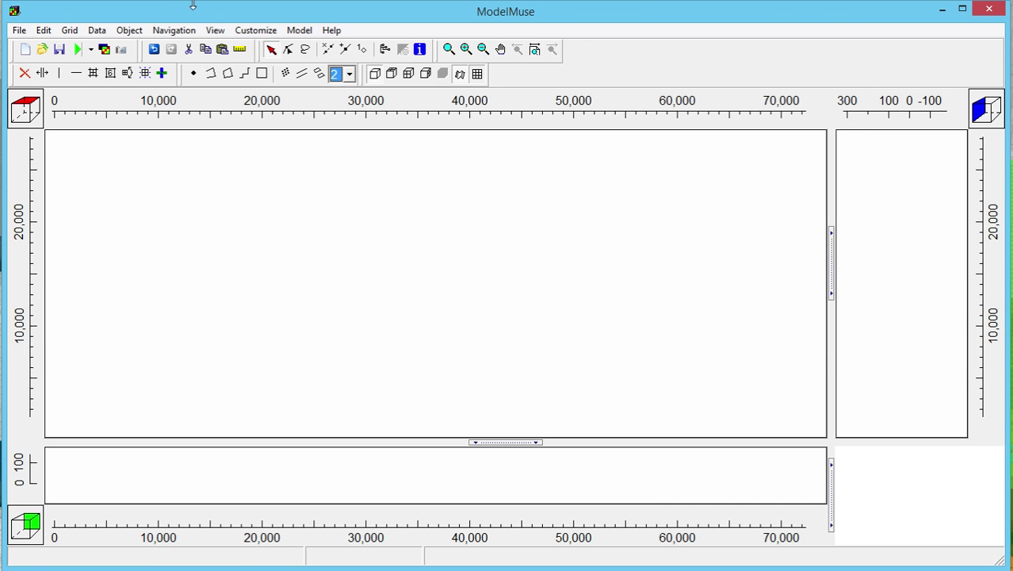
pyautogui.click(144, 75)
pyautogui.click(524, 367)
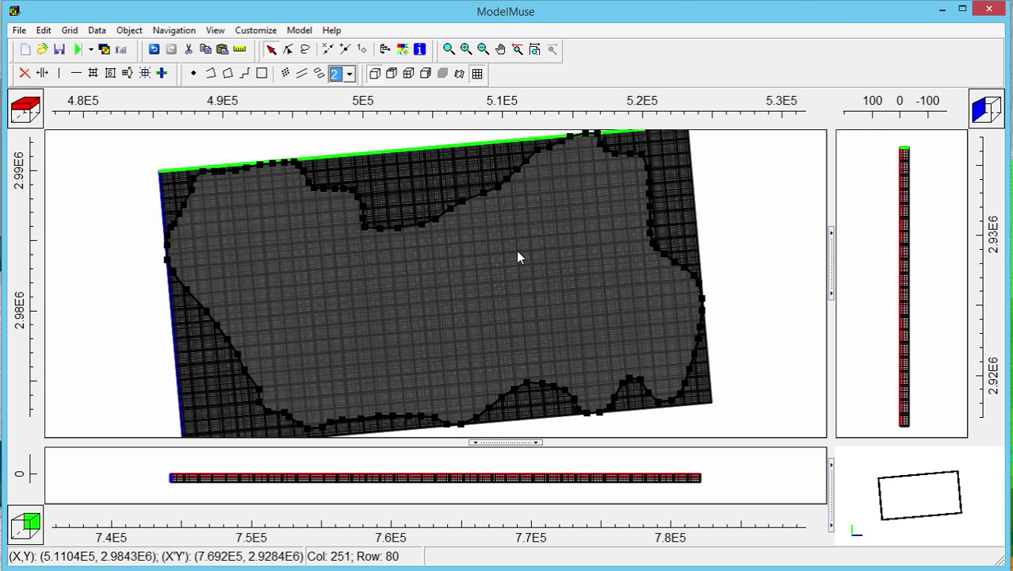
# Step: Change the boundary object's grid cell size to 50 and give it a teal blue outline
pyautogui.click(200, 174)
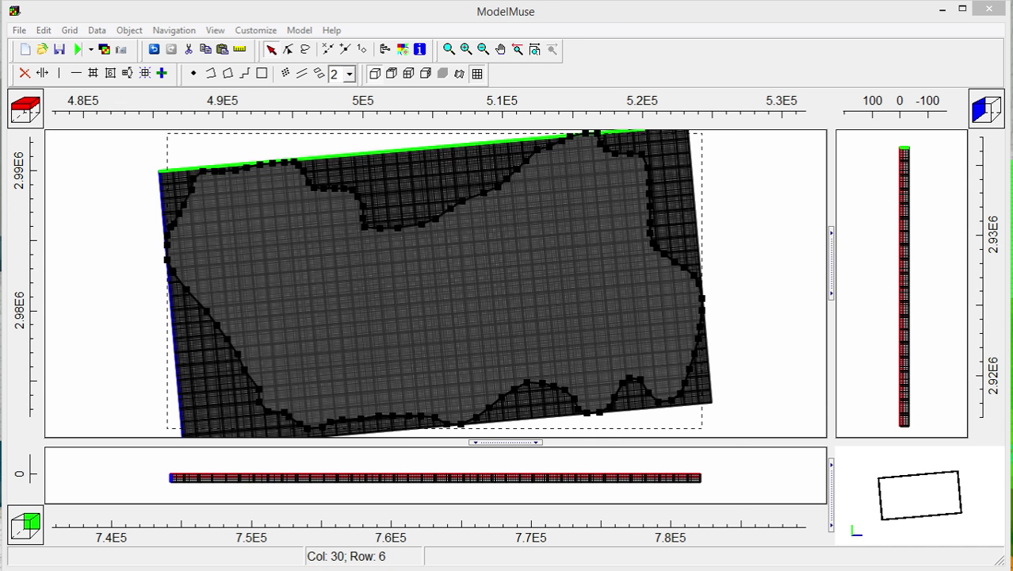
pyautogui.doubleClick(200, 174)
pyautogui.moveTo(4, 98); pyautogui.dragTo(486, 105)
pyautogui.doubleClick(347, 248)
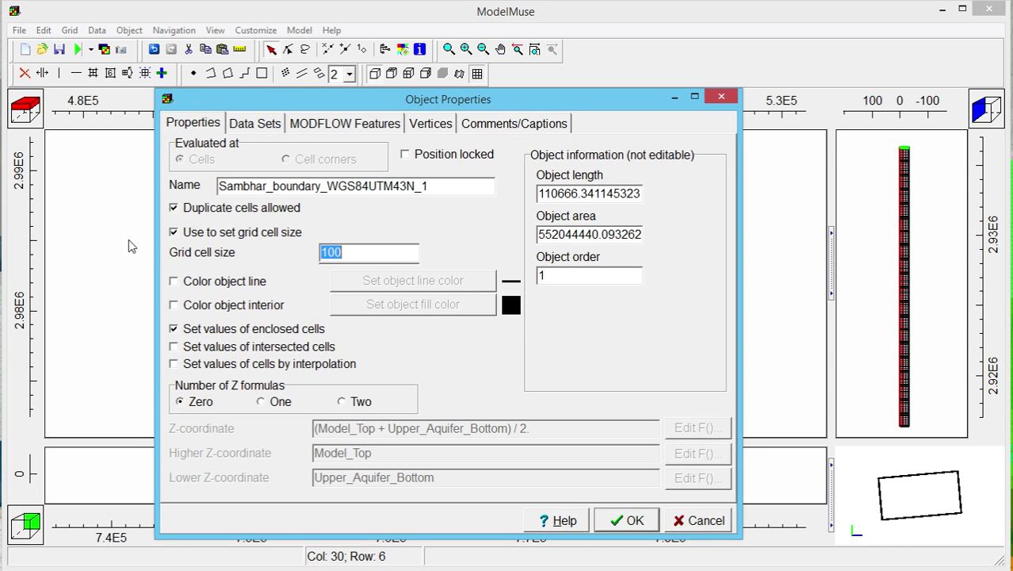
pyautogui.write('50')
pyautogui.click(210, 282)
pyautogui.click(740, 247)
pyautogui.click(656, 414)
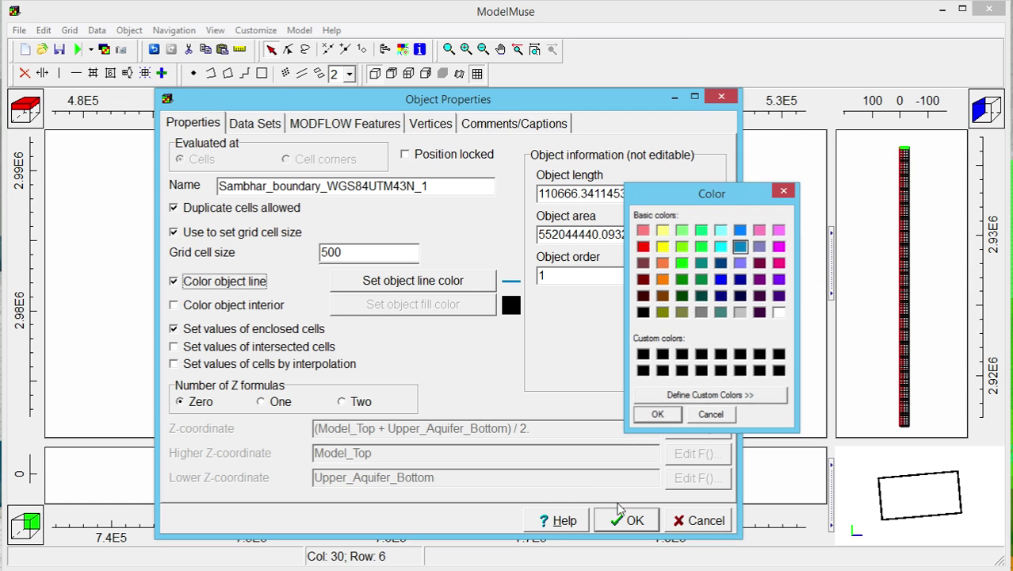
pyautogui.click(623, 519)
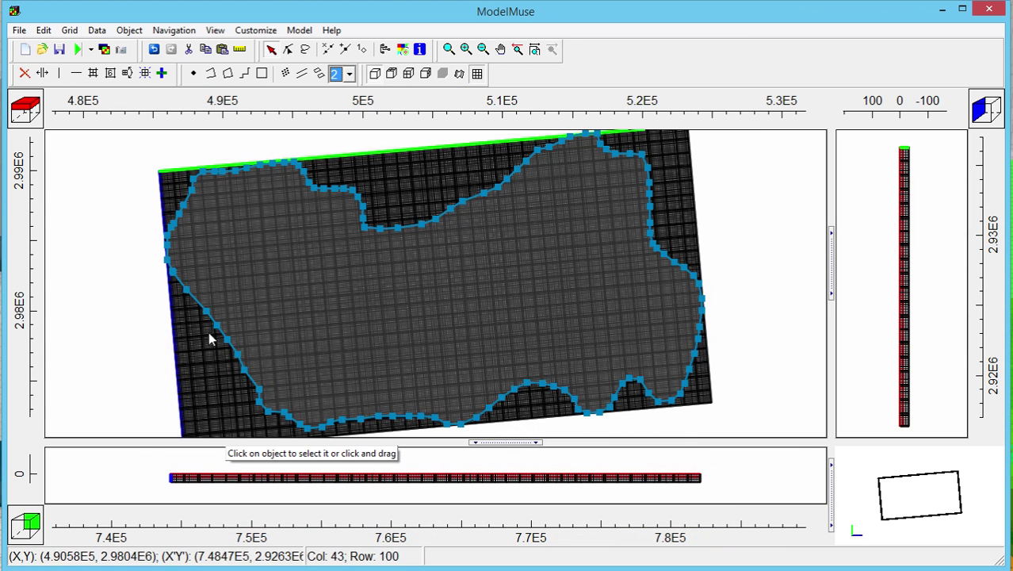
# Step: Generate the grid at a manual 5° angle, then regenerate it at 0°
pyautogui.click(162, 73)
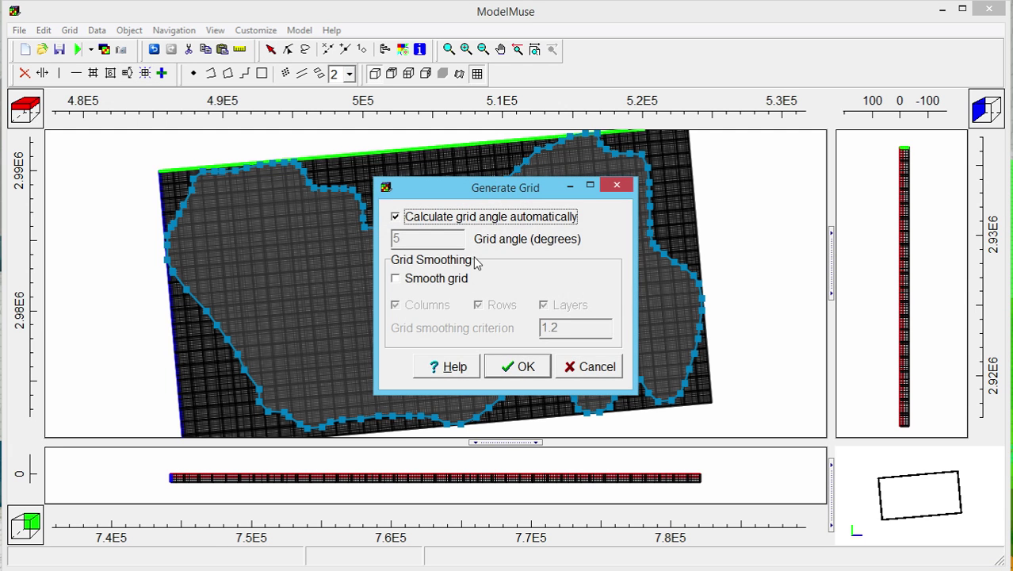
pyautogui.click(480, 217)
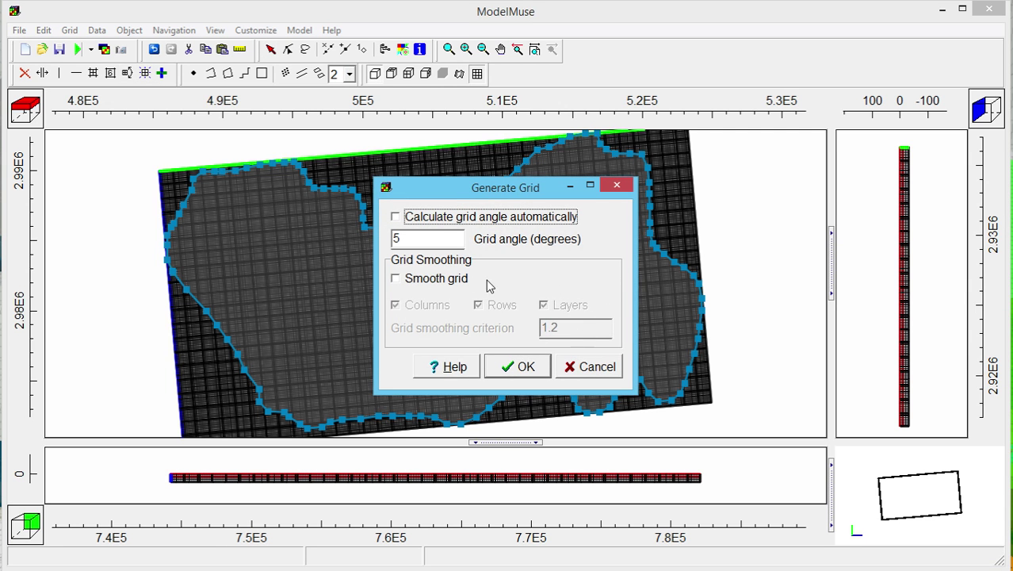
pyautogui.click(517, 371)
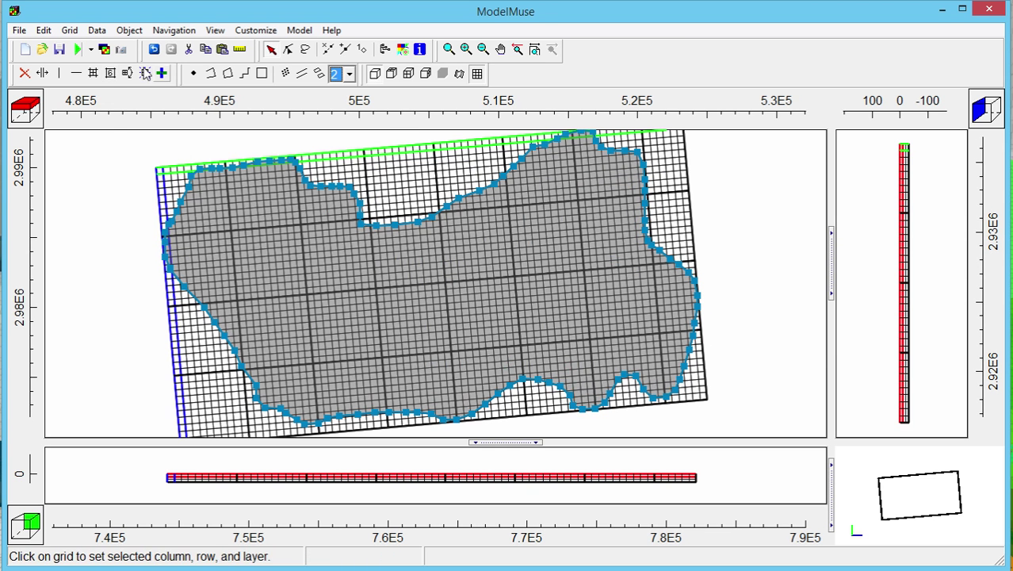
pyautogui.click(145, 73)
pyautogui.click(396, 217)
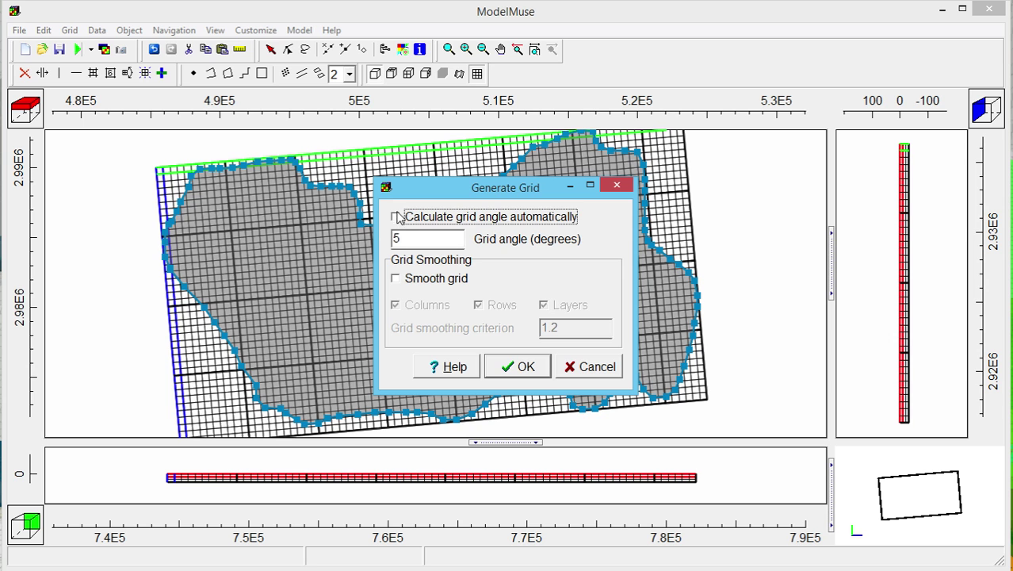
pyautogui.press('Tab')
pyautogui.write('0')
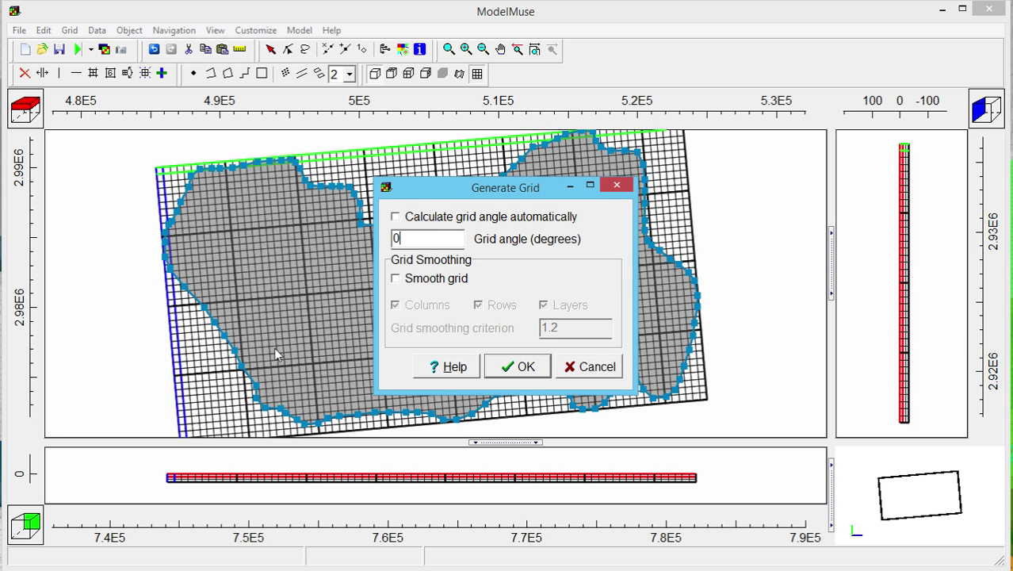
pyautogui.click(517, 372)
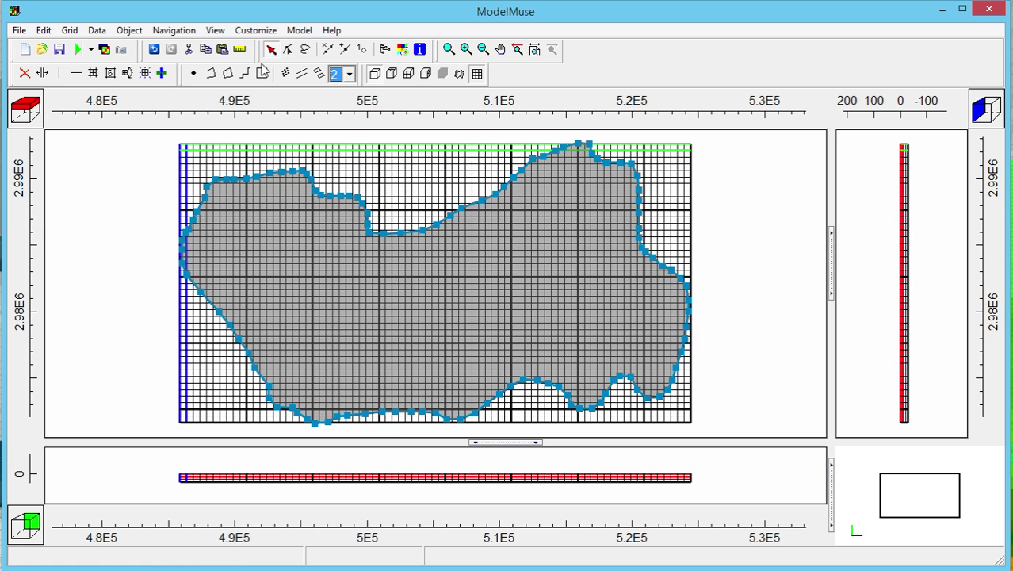
# Step: Import Elevations_WGS84UTM43N.shp with points setting cell values by interpolation
pyautogui.click(18, 30)
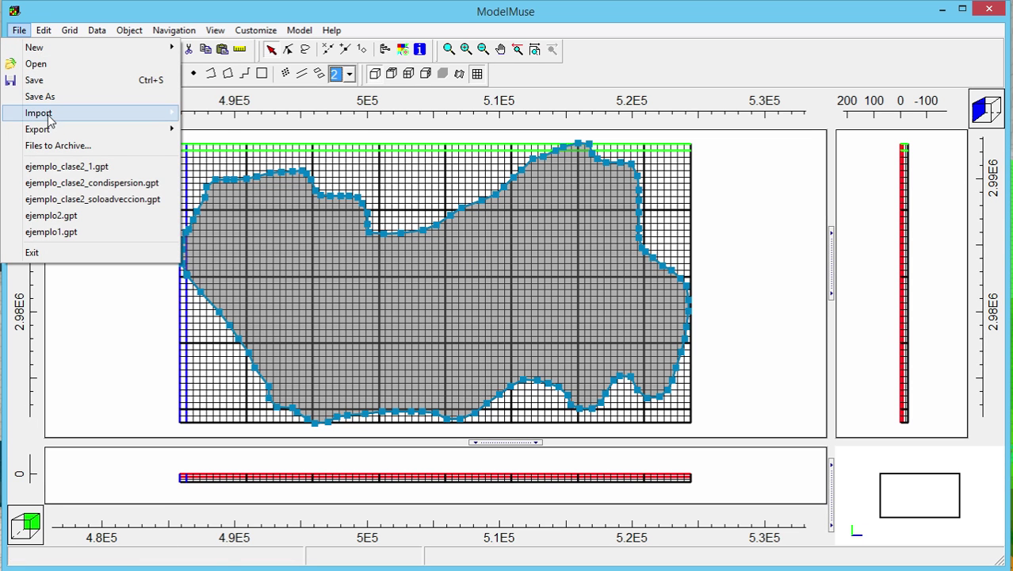
pyautogui.moveTo(55, 117)
pyautogui.click(237, 130)
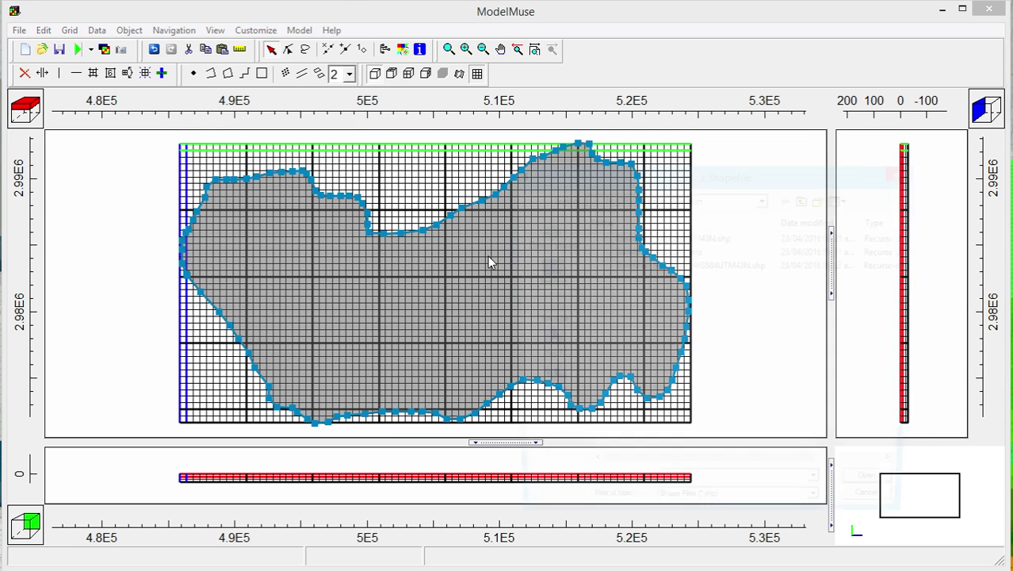
pyautogui.doubleClick(686, 237)
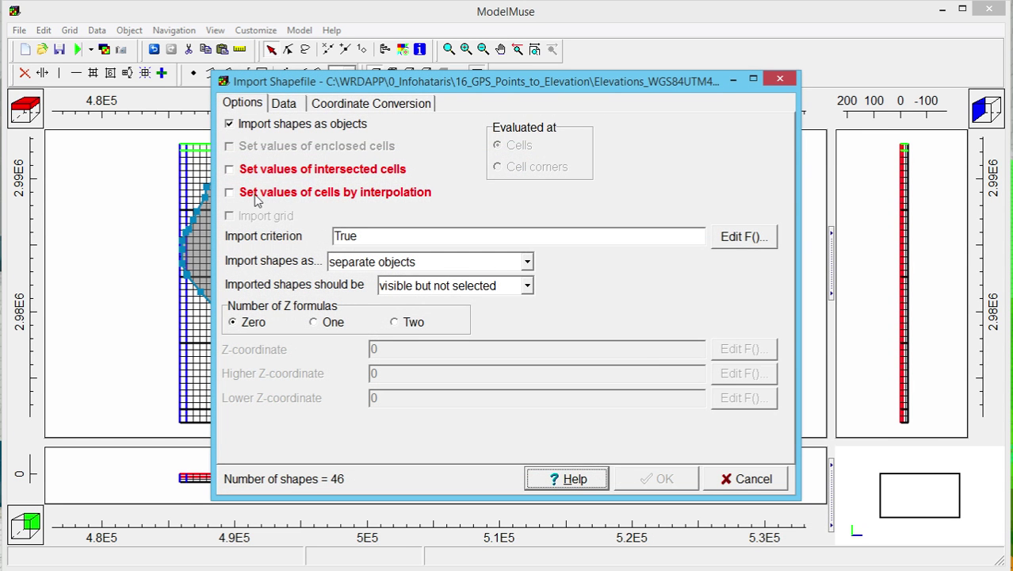
pyautogui.click(252, 194)
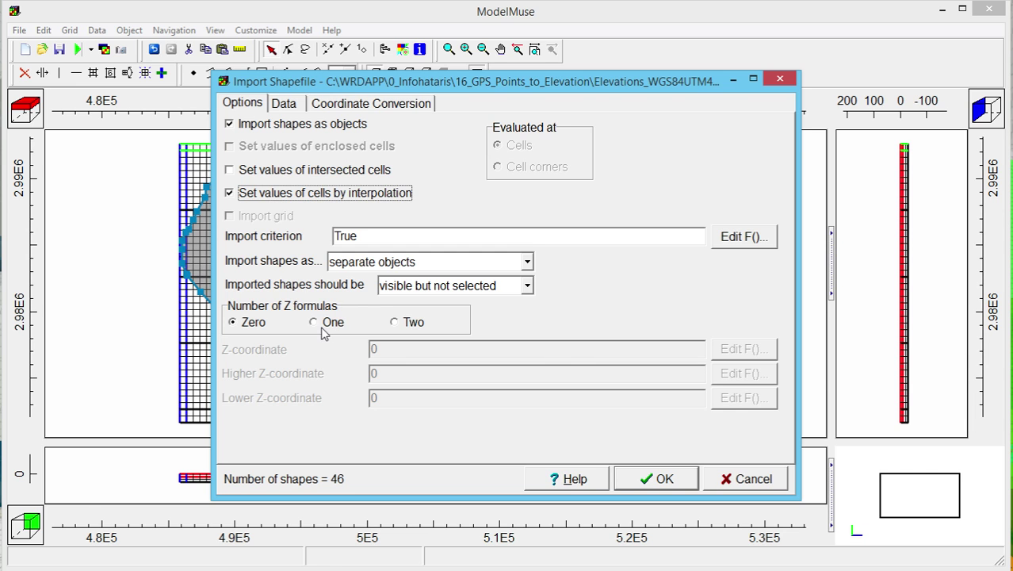
# Step: Map the ELEVATION attribute to Model_Top using Fitted Surface and import the 46 points
pyautogui.click(282, 104)
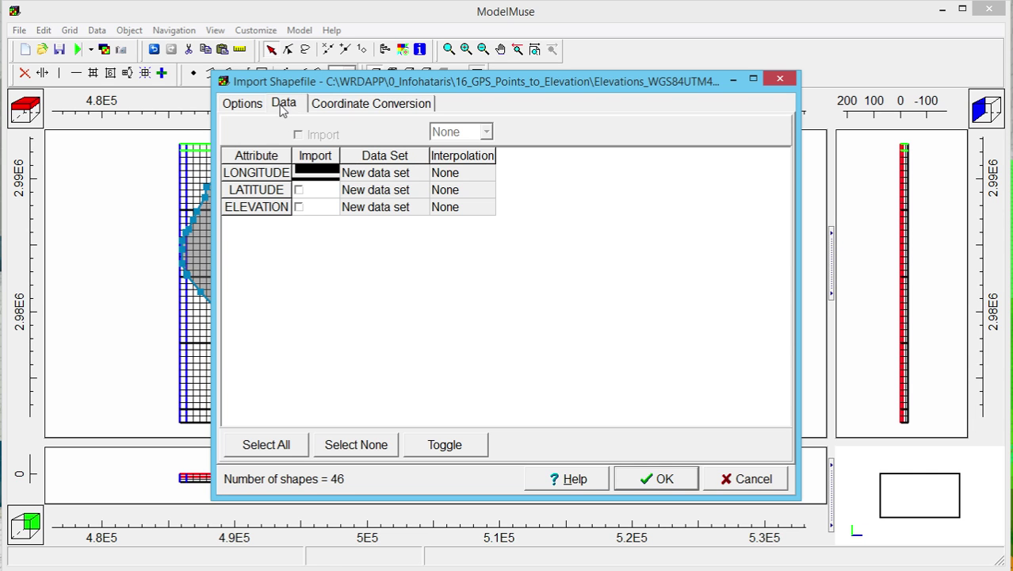
pyautogui.click(298, 207)
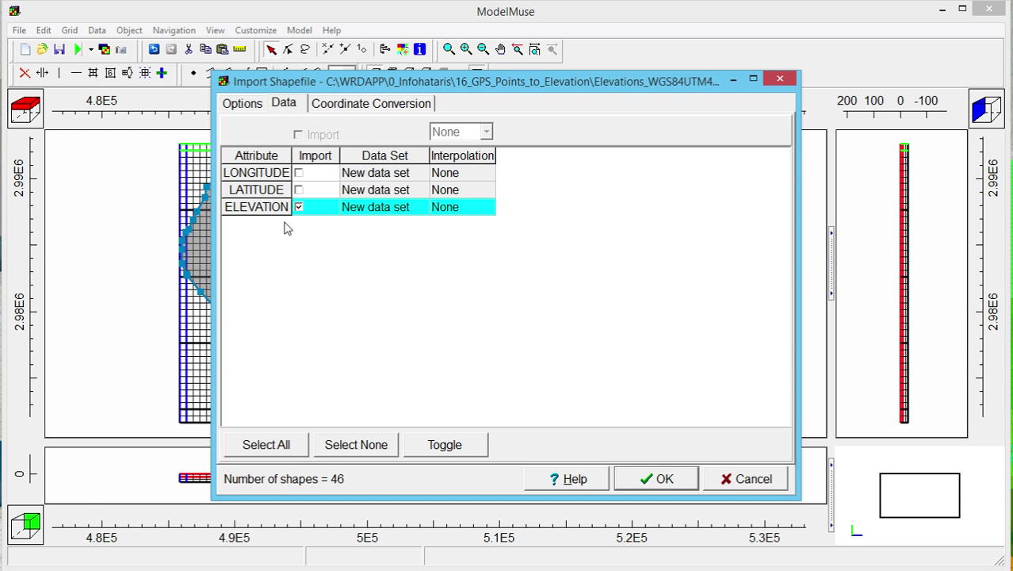
pyautogui.click(391, 211)
pyautogui.click(422, 208)
pyautogui.click(406, 235)
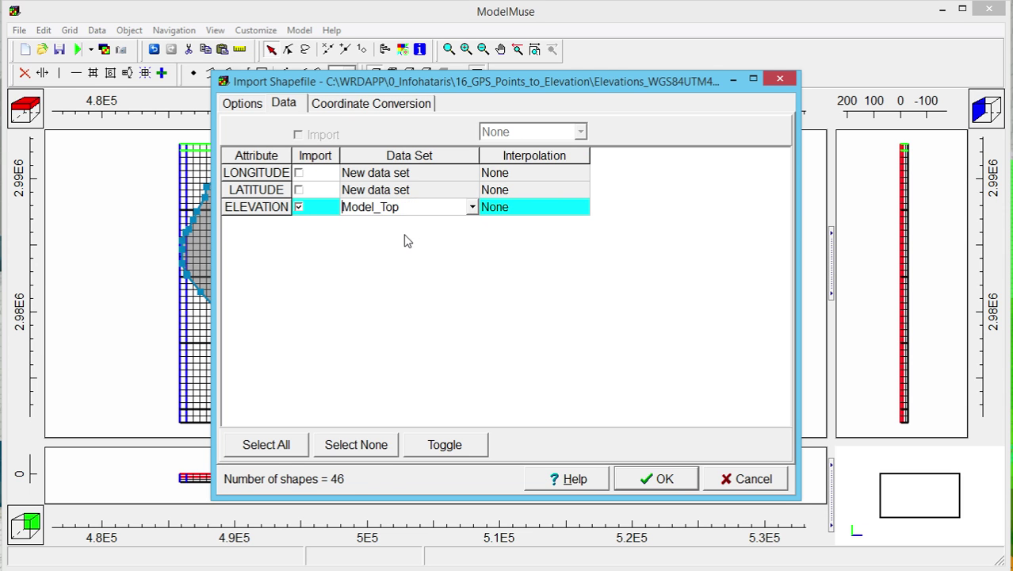
pyautogui.click(582, 206)
pyautogui.click(587, 206)
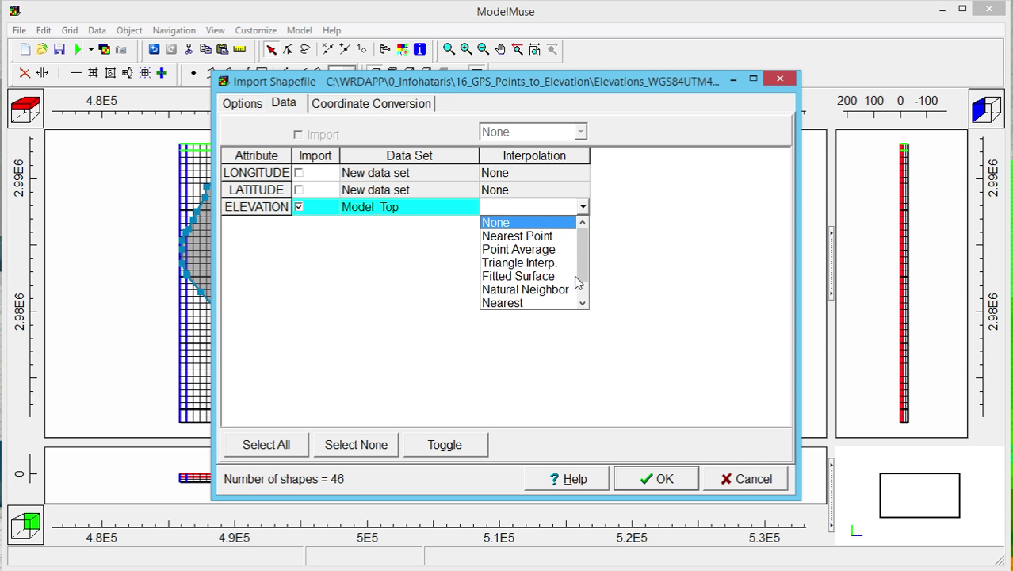
pyautogui.click(527, 278)
pyautogui.click(666, 481)
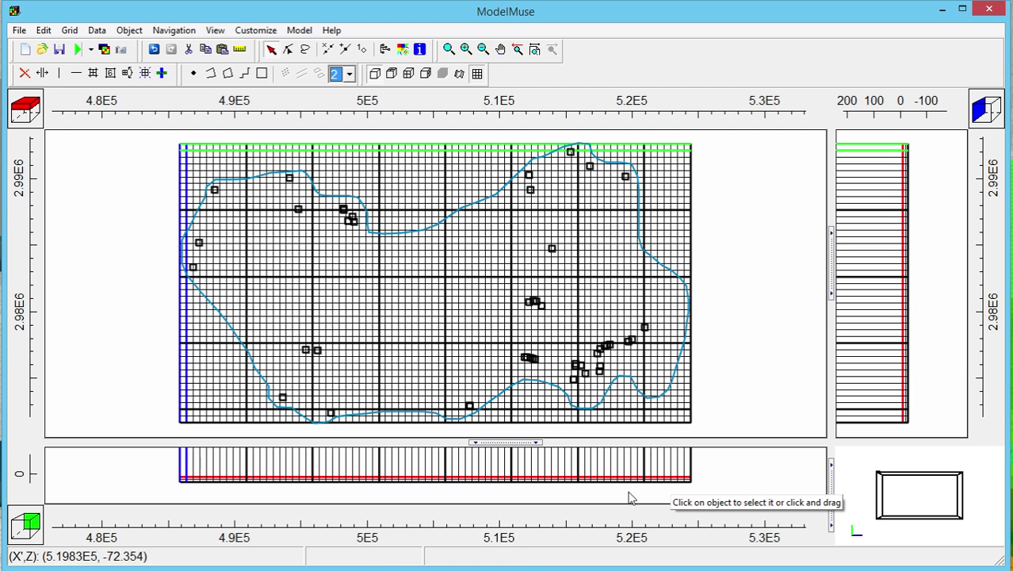
# Step: Enlarge the window and move the selected grid column and row across the lake to inspect Model_Top
pyautogui.moveTo(530, 564); pyautogui.dragTo(523, 435)
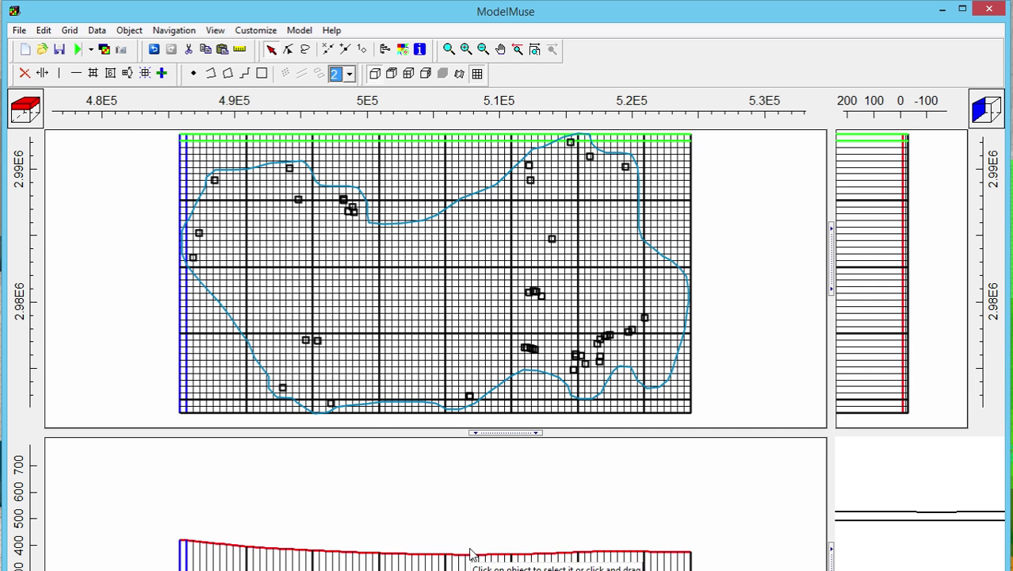
pyautogui.click(163, 73)
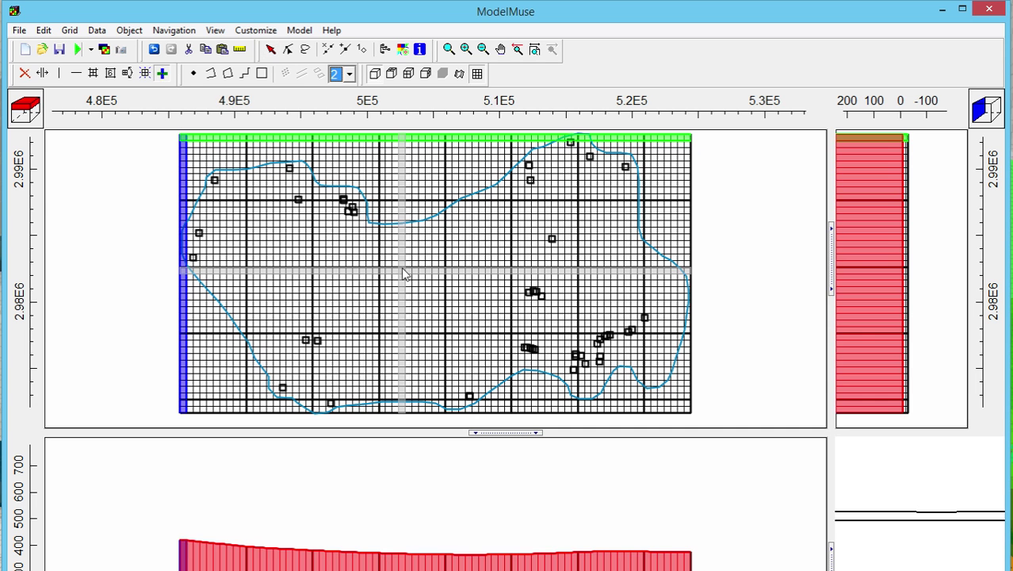
pyautogui.moveTo(404, 273); pyautogui.dragTo(249, 196)
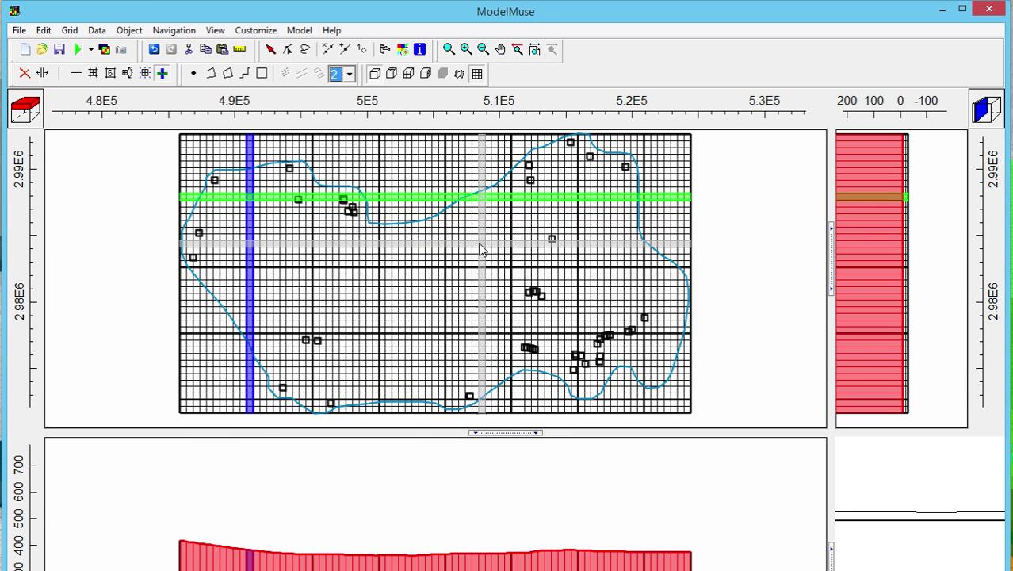
pyautogui.moveTo(482, 240); pyautogui.dragTo(541, 295)
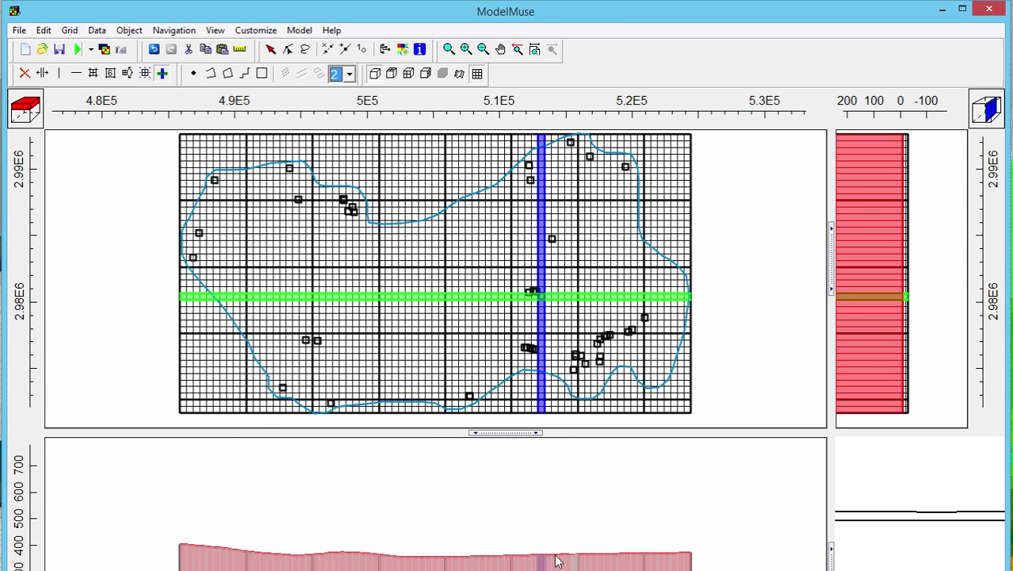
pyautogui.moveTo(606, 349); pyautogui.dragTo(613, 329)
# Step: Inspect a cell near the southeastern points, then select one imported elevation point
pyautogui.click(593, 342)
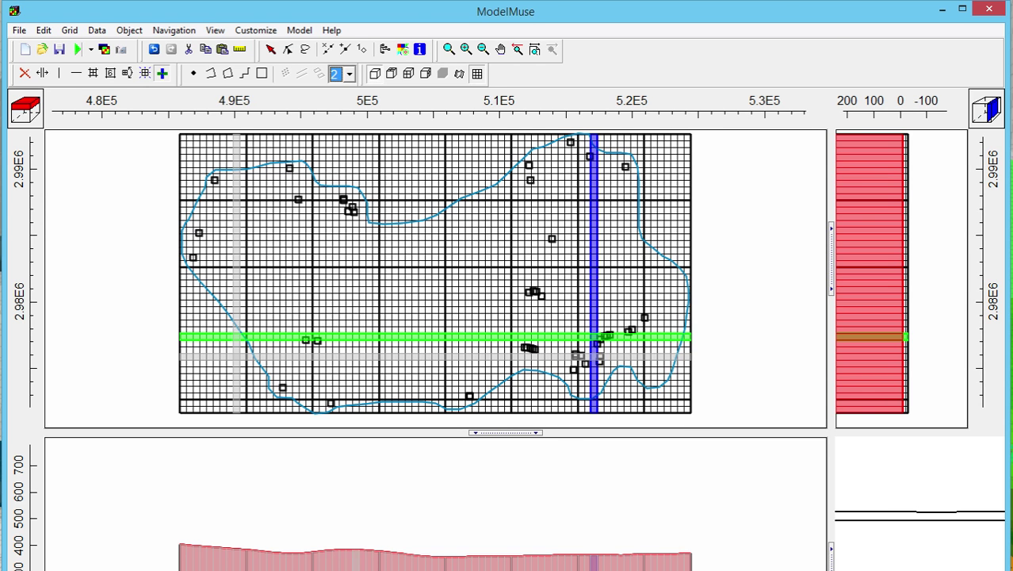
pyautogui.click(270, 49)
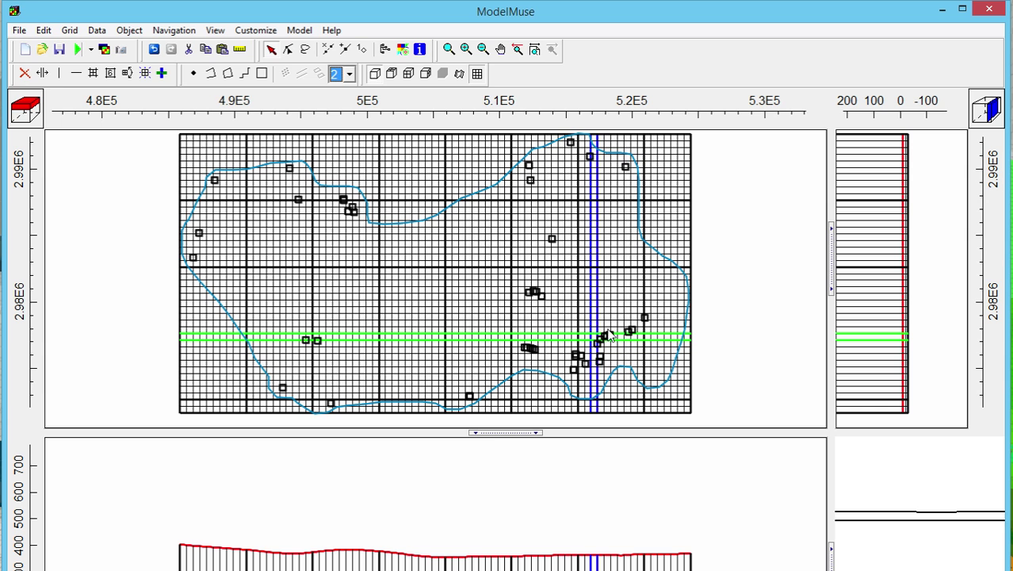
pyautogui.click(607, 335)
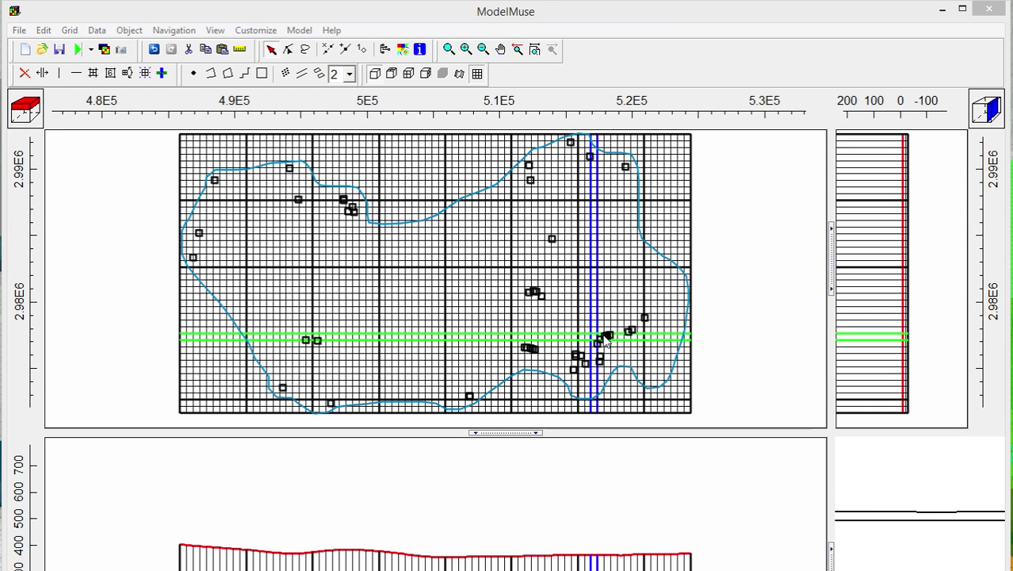
# Step: Review elevation point 16's MODFLOW features, vertex coordinates and Data Sets, confirming Model_Top is 364.4, then close
pyautogui.doubleClick(607, 335)
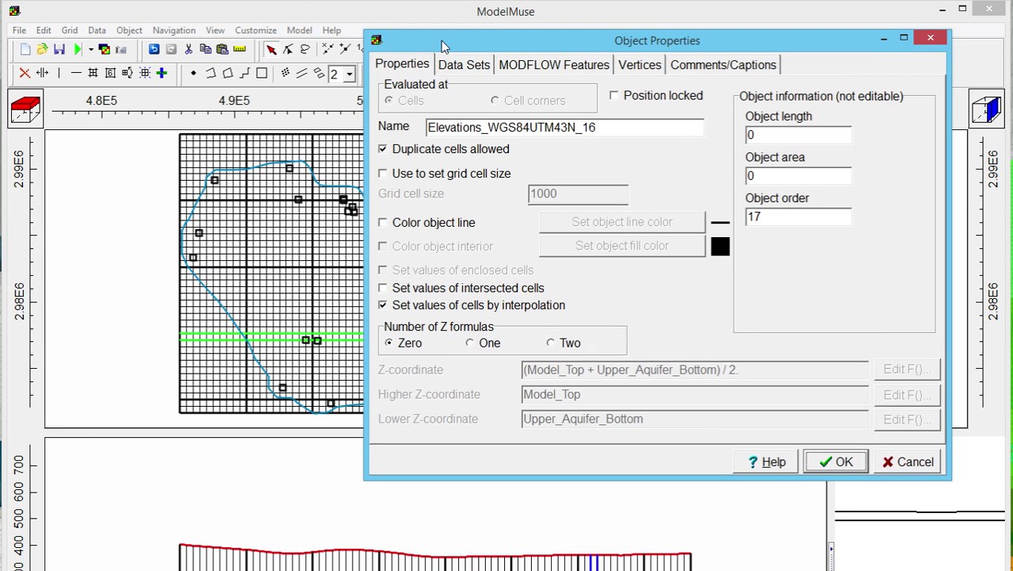
pyautogui.click(553, 63)
pyautogui.click(634, 65)
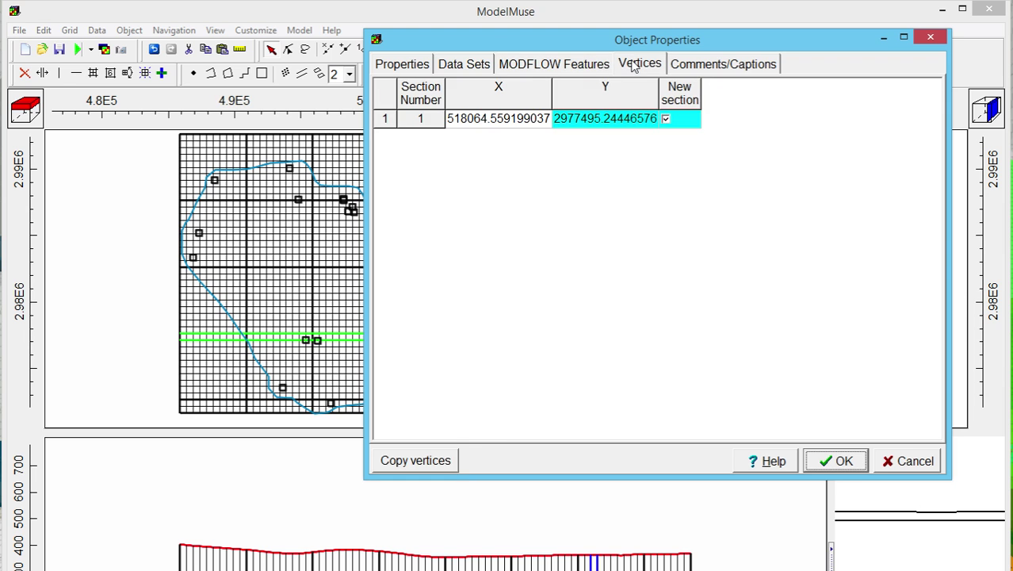
pyautogui.click(530, 70)
pyautogui.click(476, 64)
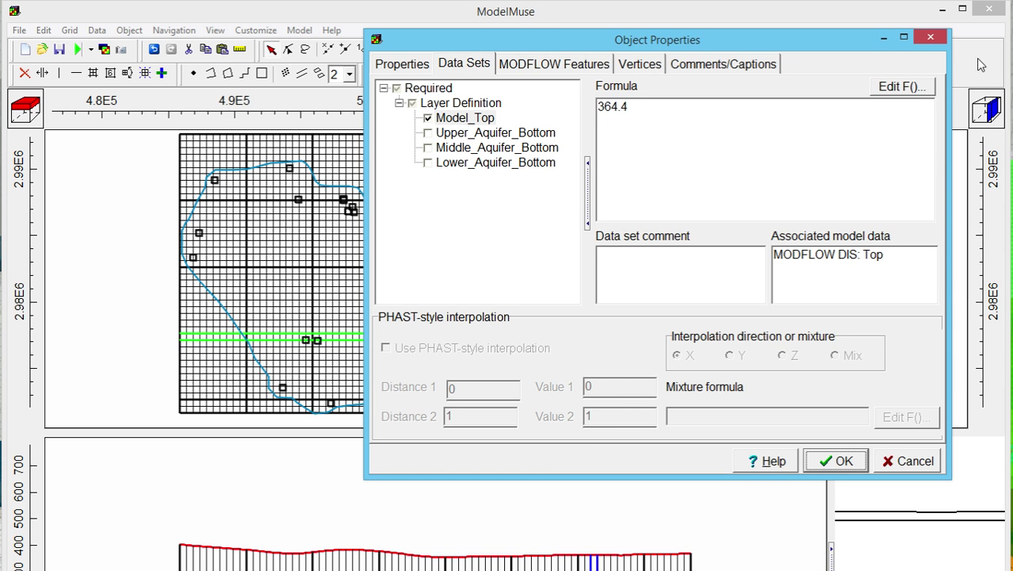
pyautogui.click(930, 37)
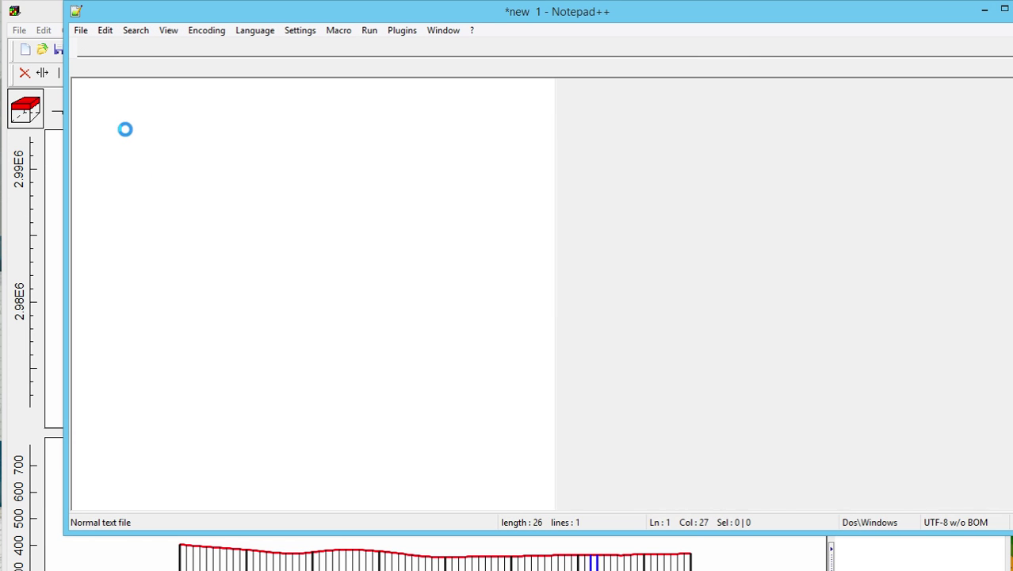
# Step: Highlight the domain part of the contact e-mail address and zoom the Notepad++ text larger
pyautogui.moveTo(302, 85); pyautogui.dragTo(211, 91)
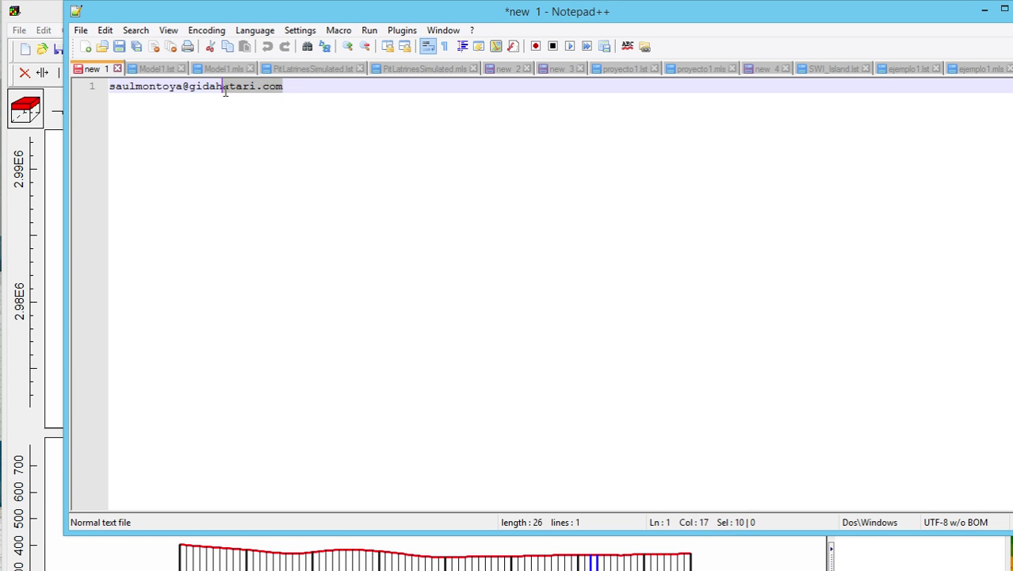
pyautogui.keyDown('ctrl'); pyautogui.scroll(3, 406, 182); pyautogui.keyUp('ctrl')
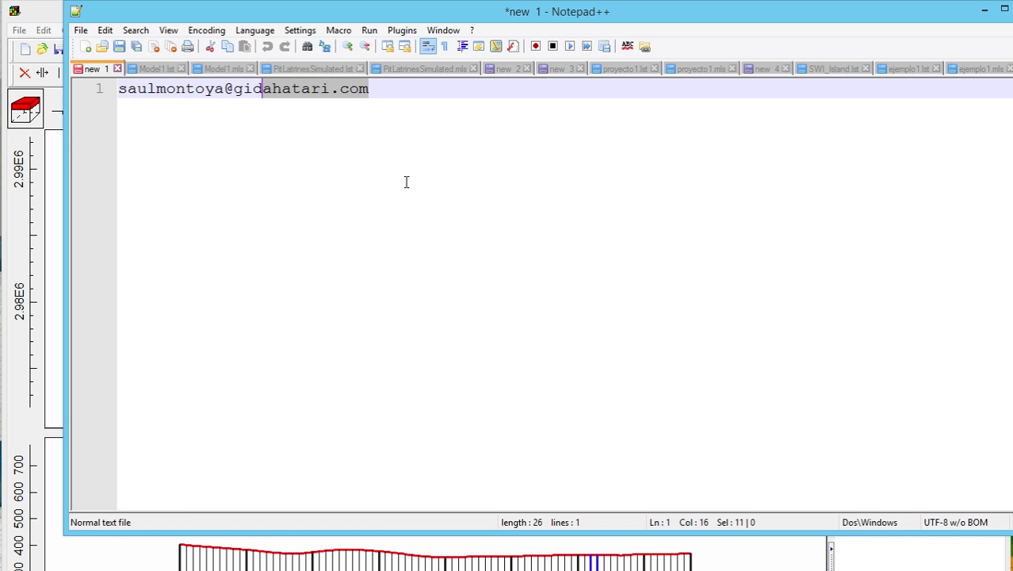
pyautogui.keyDown('ctrl'); pyautogui.scroll(1, 406, 182); pyautogui.keyUp('ctrl')
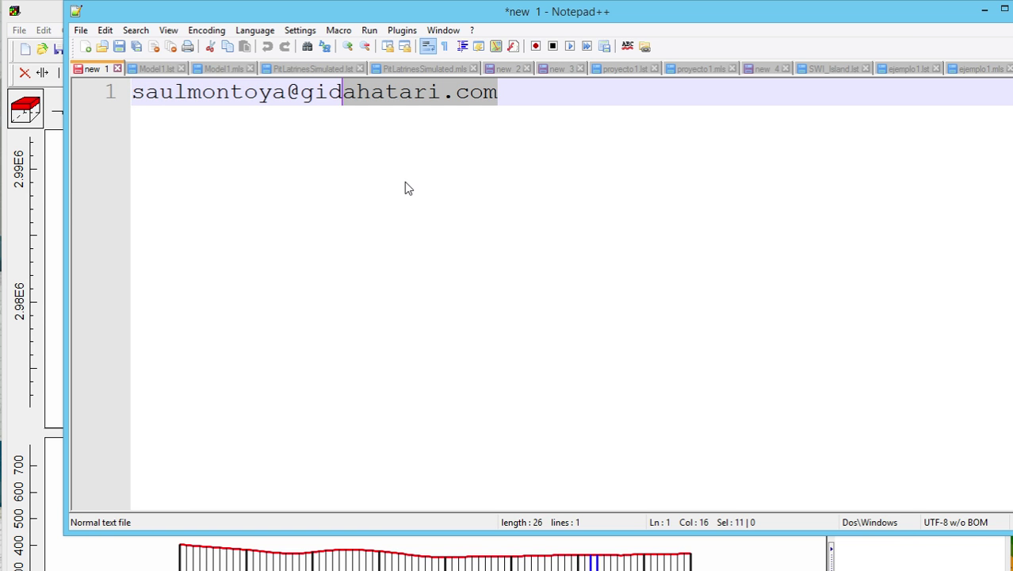